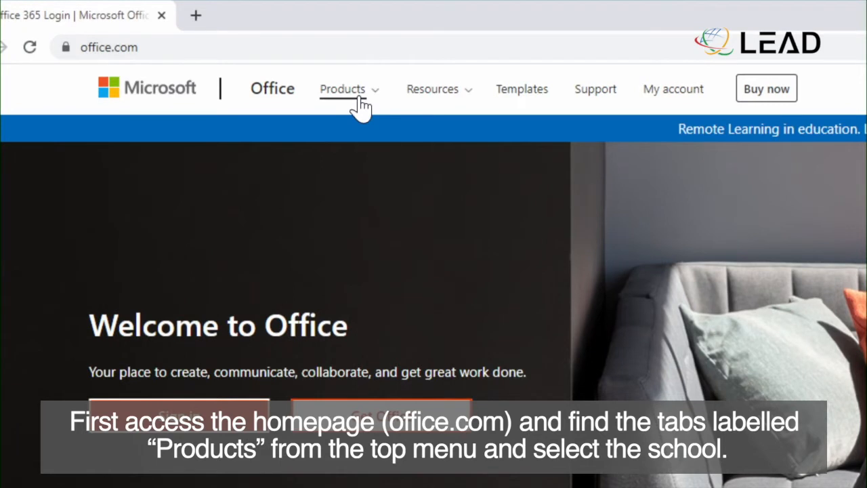
From Products > For education > For schools, start the free Office 365 Education sign-up
left_click(354, 98)
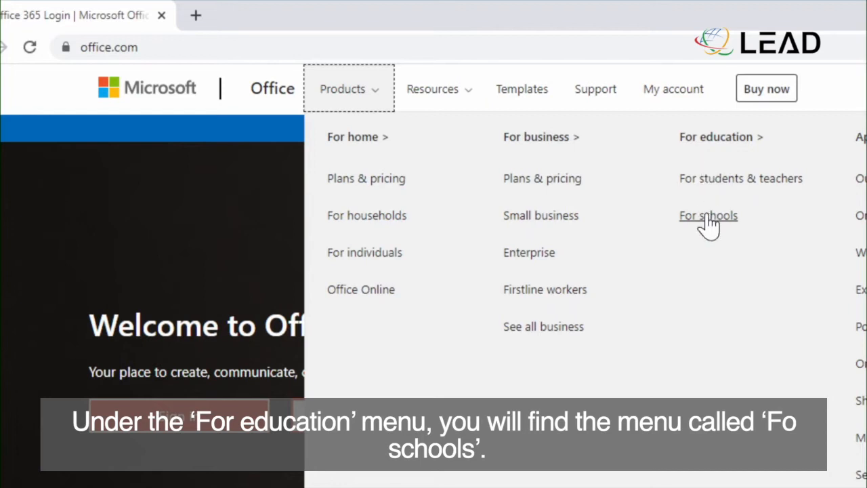
left_click(709, 222)
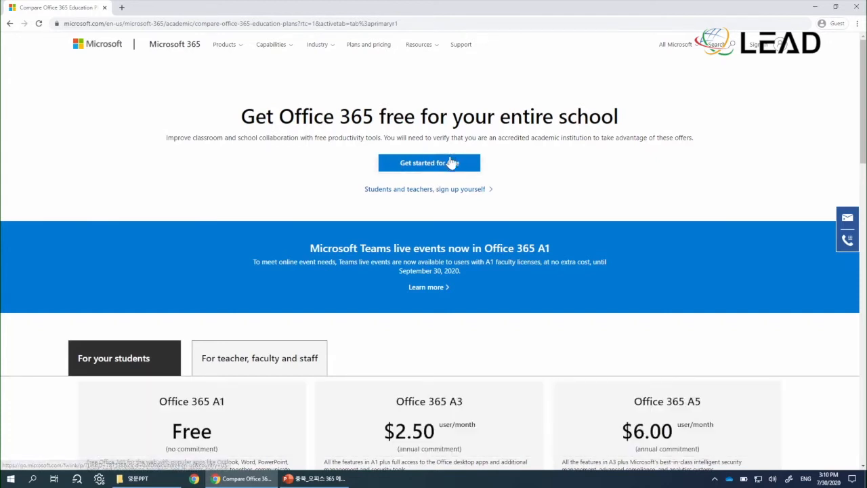
left_click(425, 165)
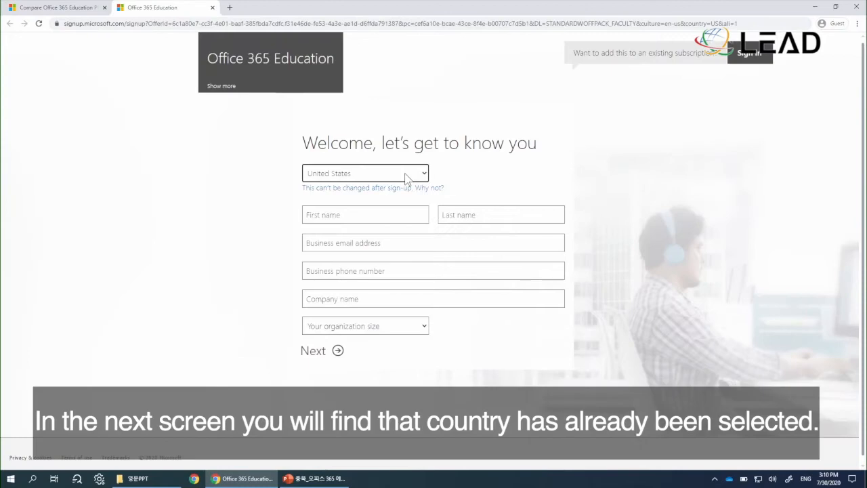
Keep United States as the country and enter the contact's first name, last name and business e-mail
left_click(413, 173)
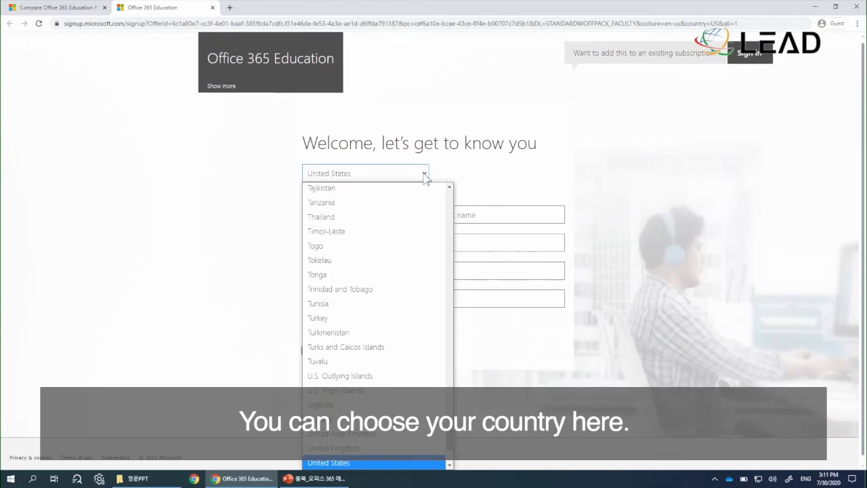
left_click(457, 175)
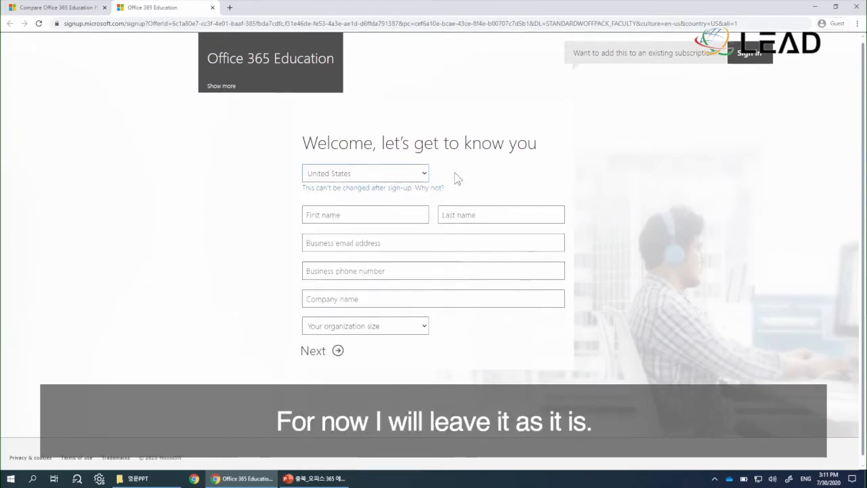
left_click(380, 213)
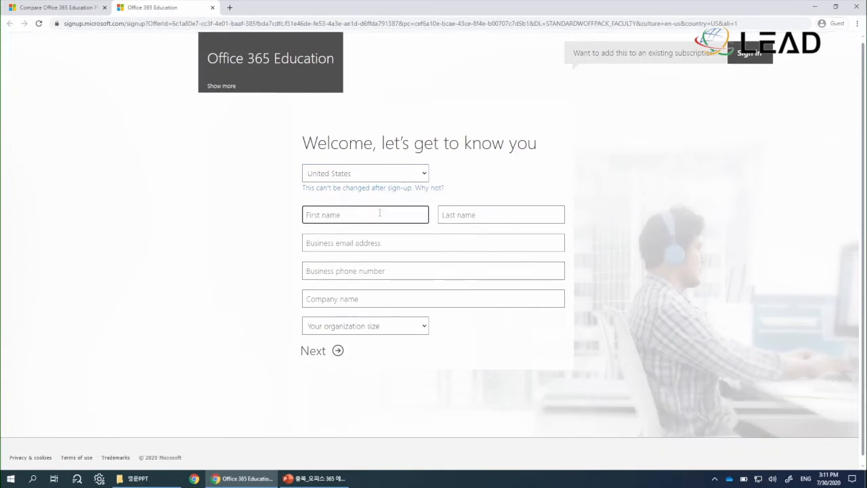
type("plnk")
key("Tab")
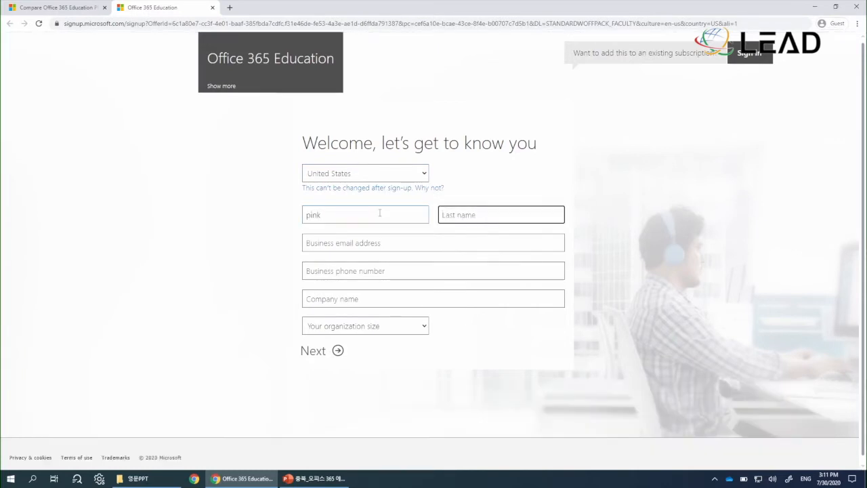
type("pink2")
key("Tab")
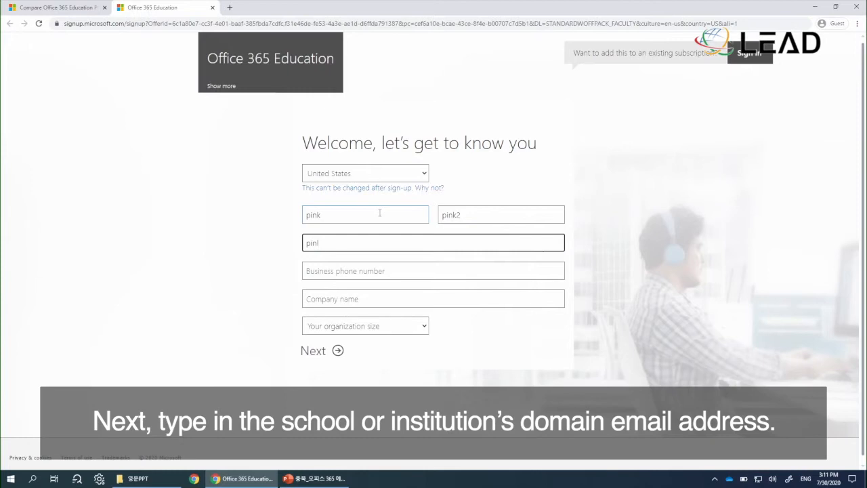
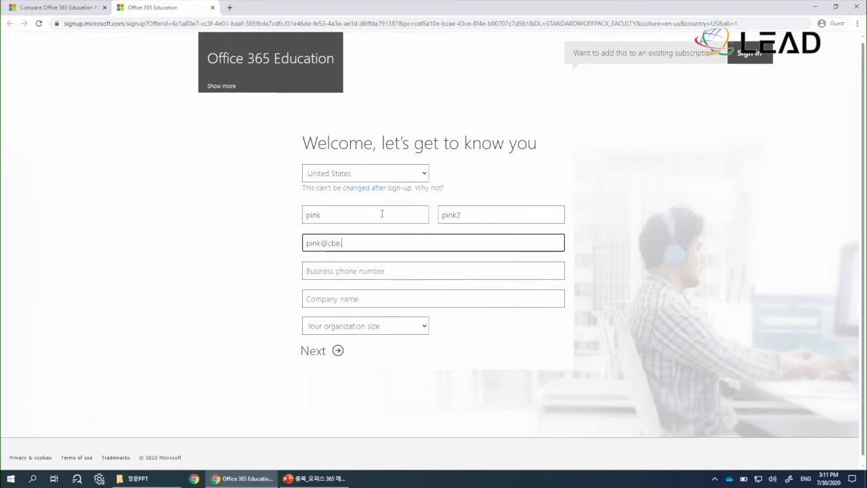
Enter the school phone number and 'wonbong elementary school', choose 250-999 people, and submit the form
left_click(382, 271)
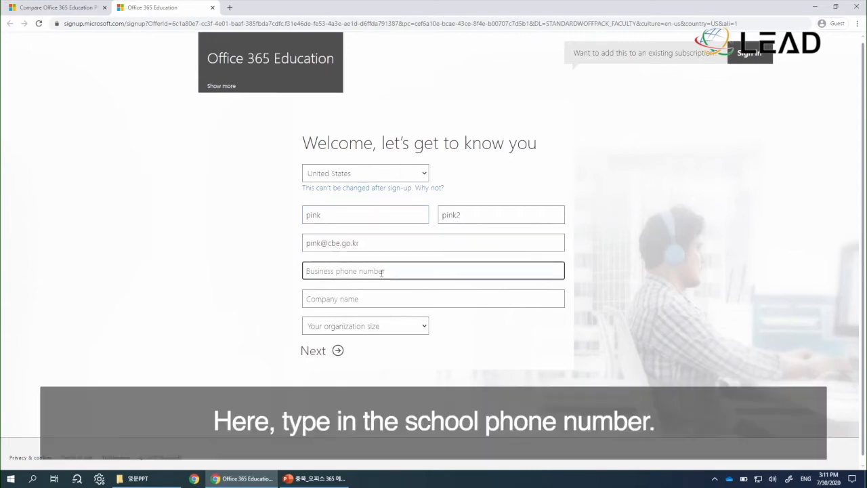
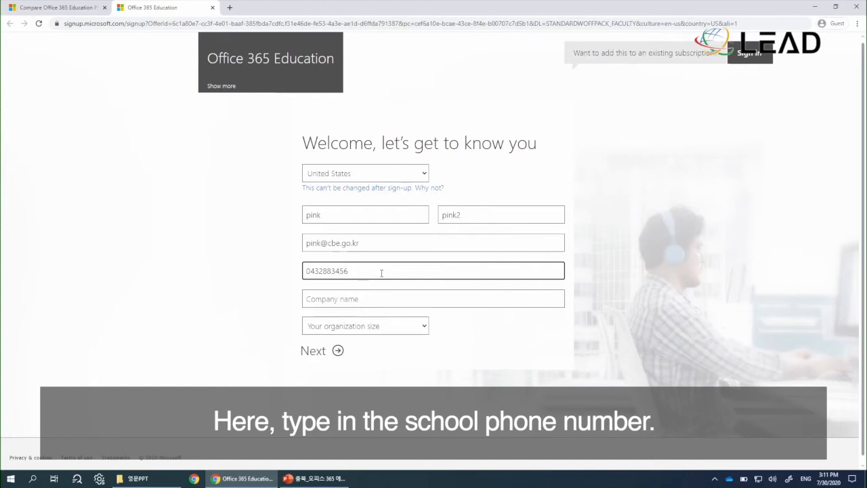
key("Tab")
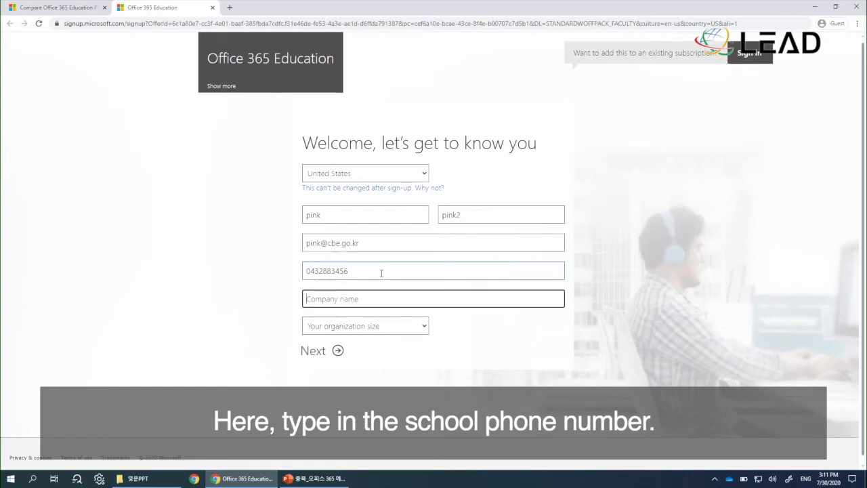
type("wonbong")
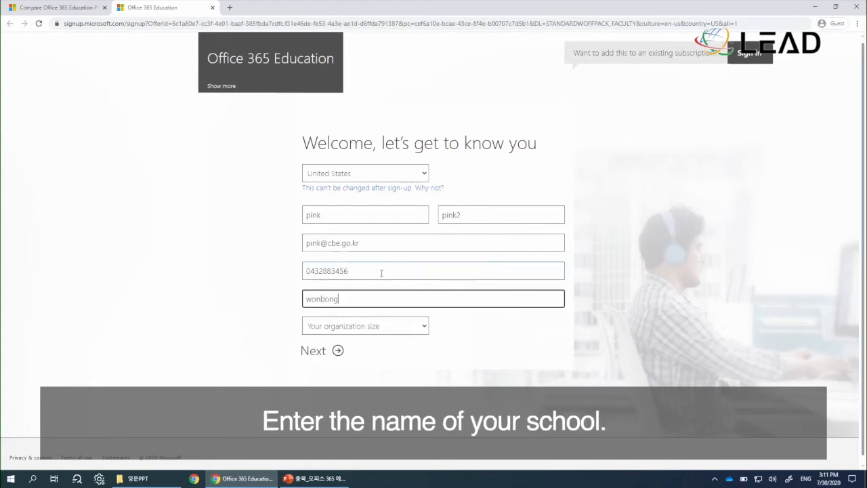
type(" wlementa")
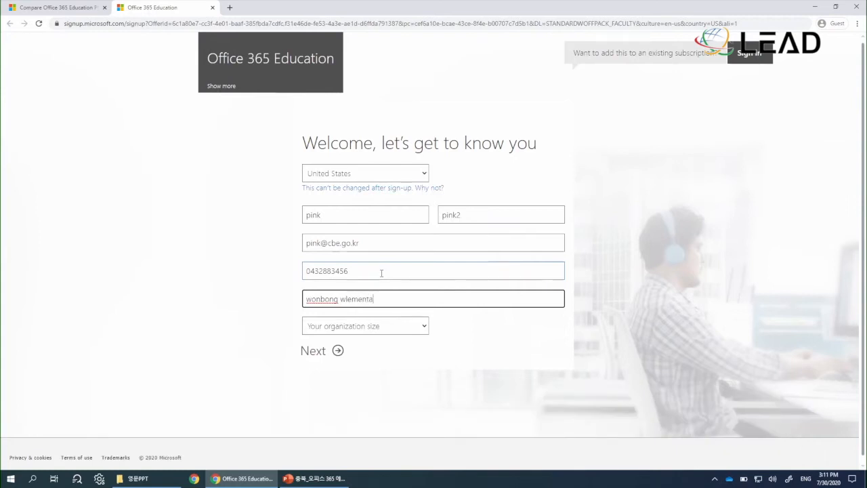
type("ry school")
left_click(346, 300)
key("BackSpace")
type("e")
left_click(364, 325)
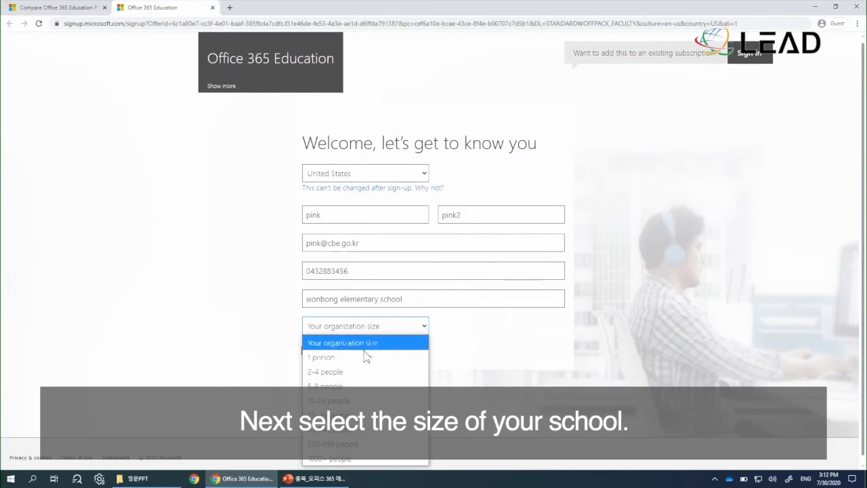
left_click(371, 444)
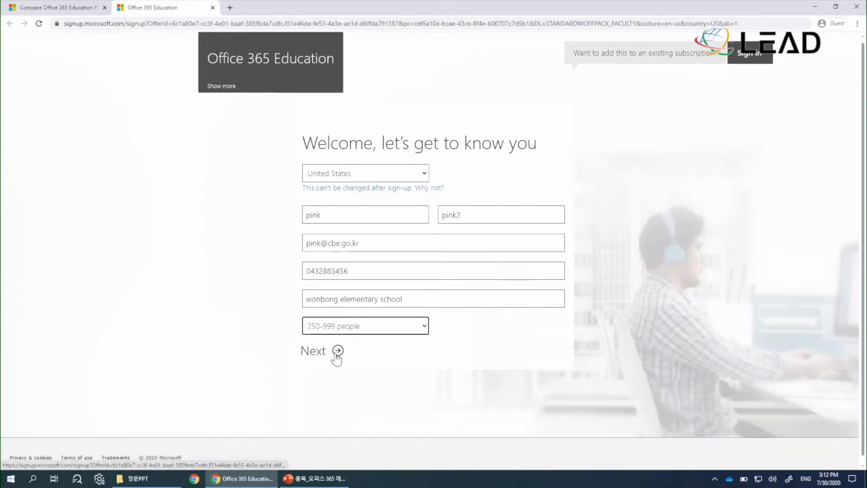
left_click(337, 359)
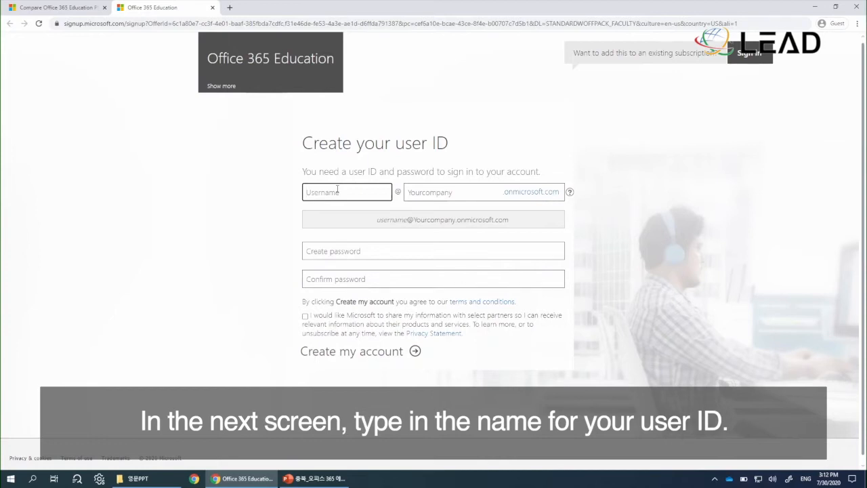
Enter a username on a new onmicrosoft.com domain, set and confirm the password, and create the account
type("pink")
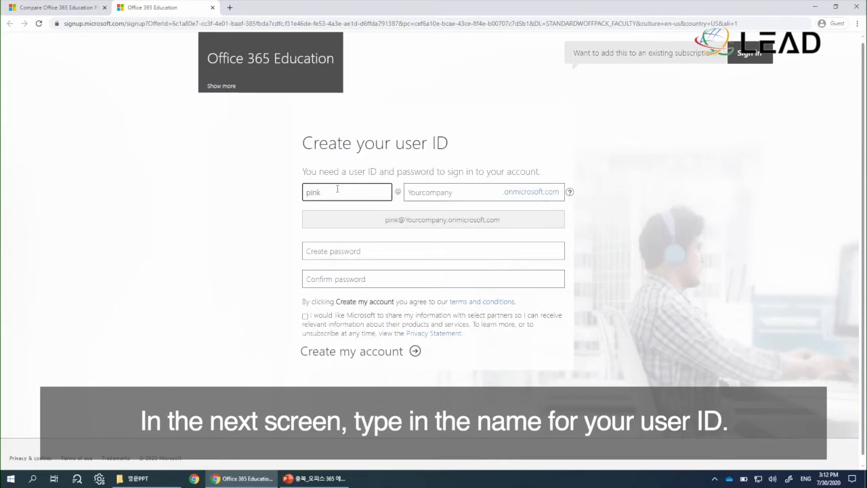
key("Tab")
type("cbe")
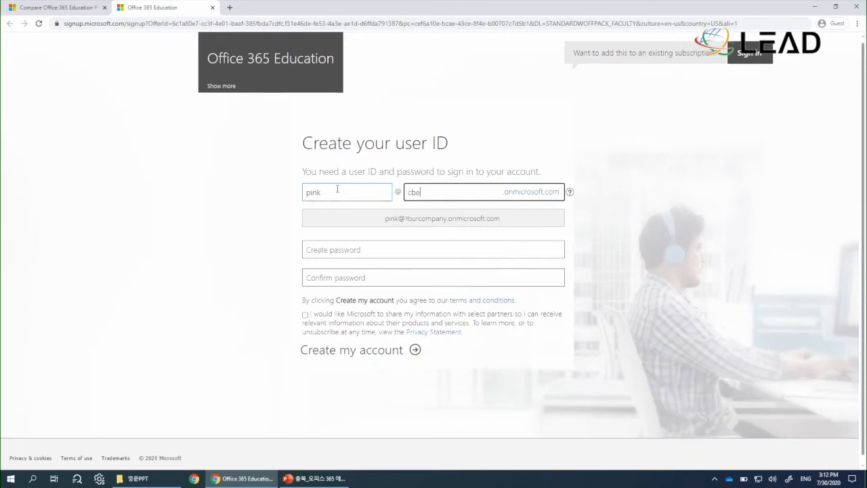
type("25")
key("Tab")
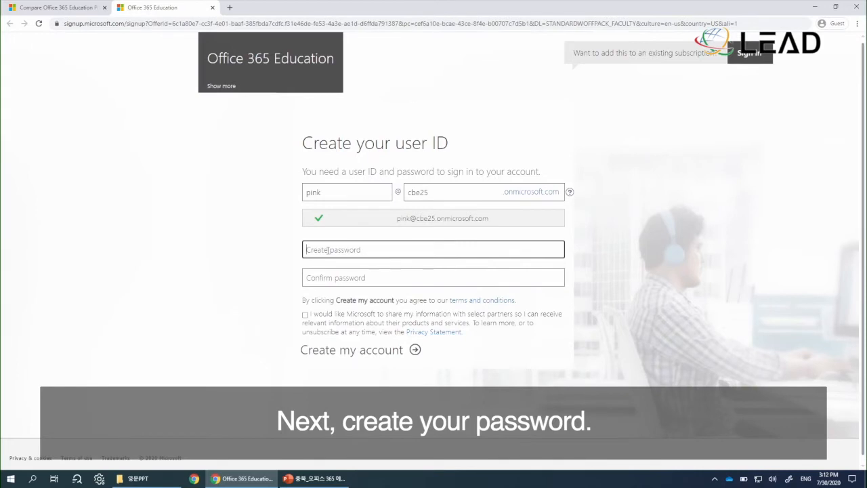
type("•••")
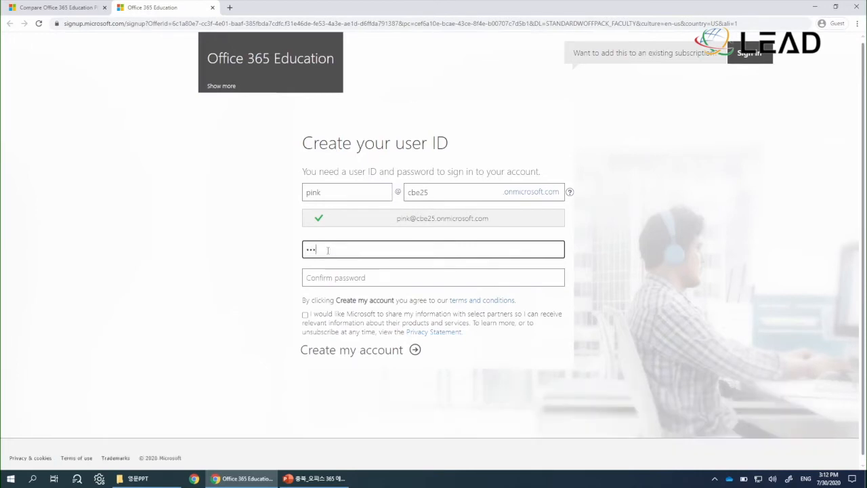
type("•••")
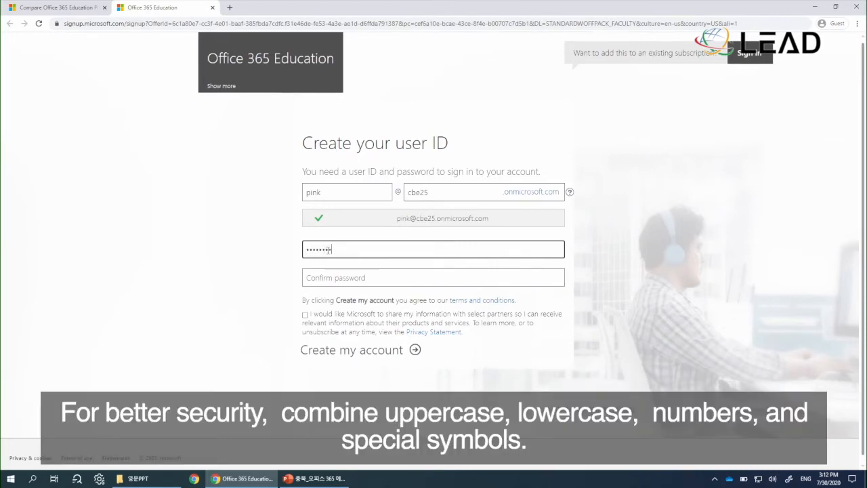
key("Tab")
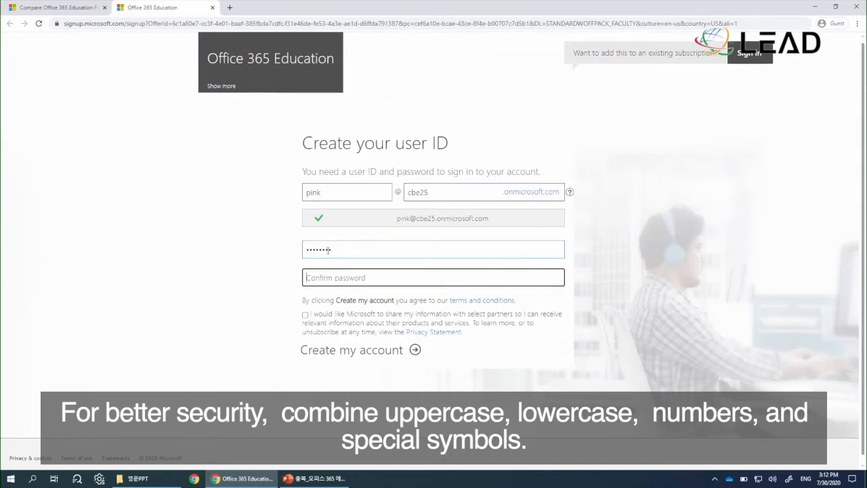
type("p")
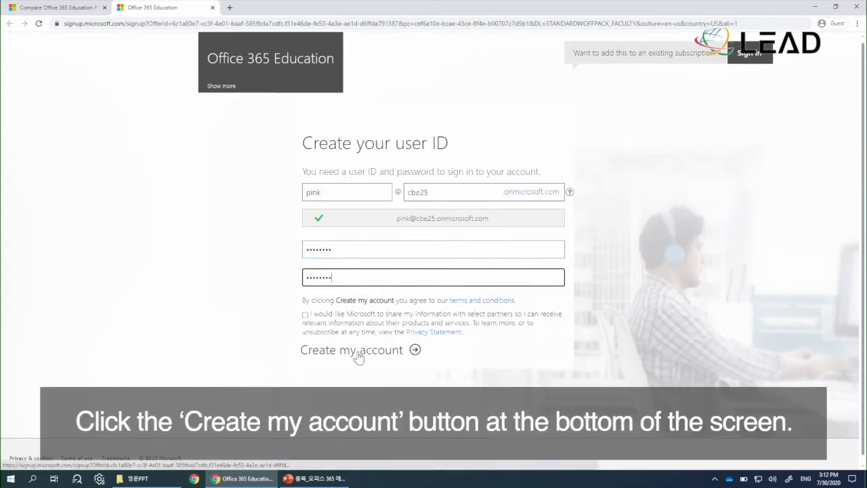
left_click(357, 350)
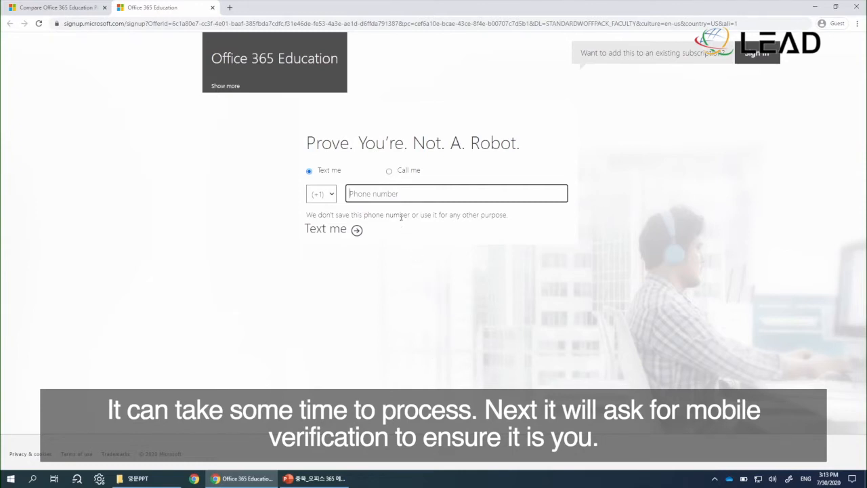
Choose the +82 Korea country code, enter the mobile number, and type the texted verification code
left_click(330, 195)
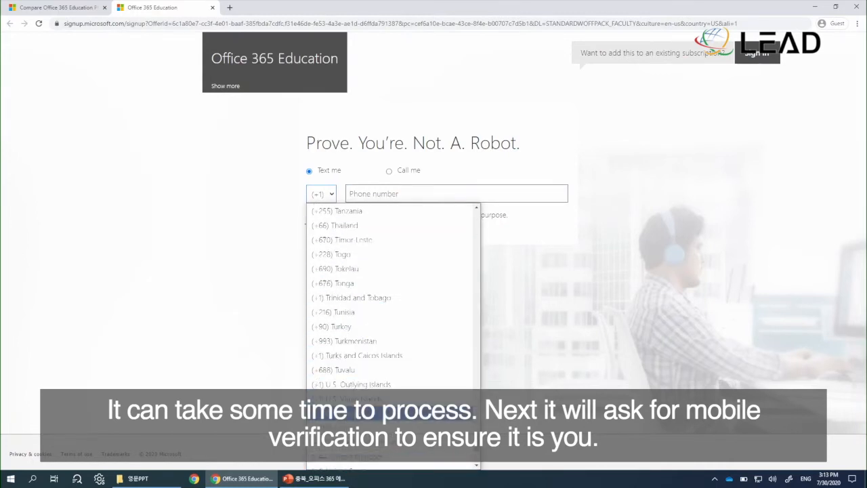
scroll(349, 406, "down", 3)
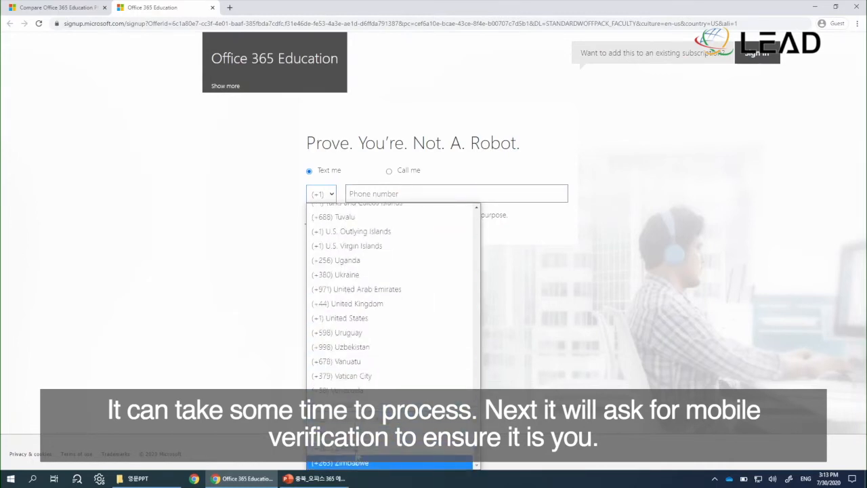
scroll(374, 411, "up", 8)
scroll(375, 411, "up", 15)
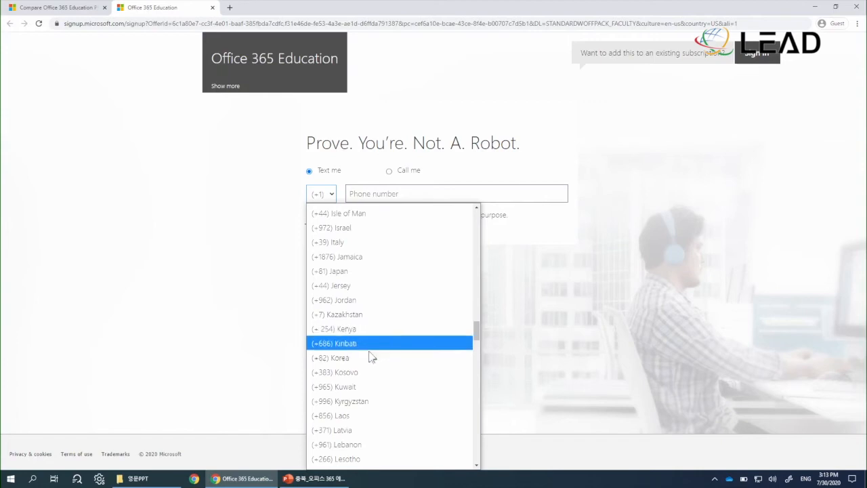
left_click(370, 358)
left_click(409, 194)
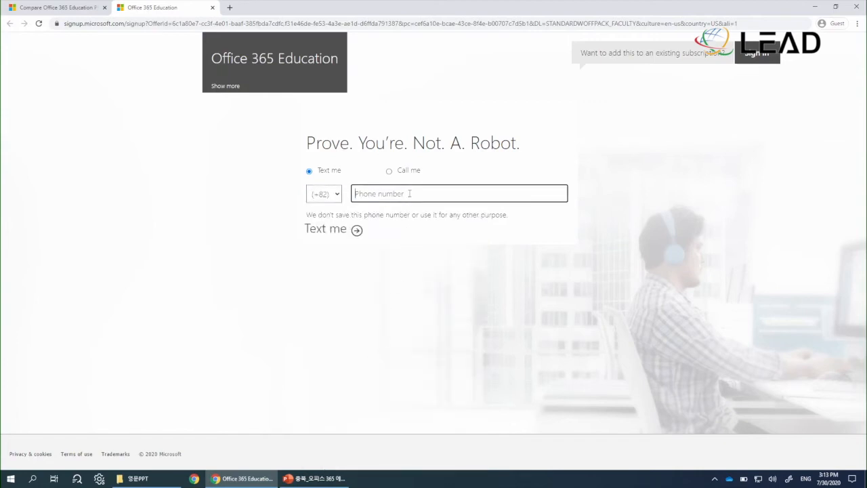
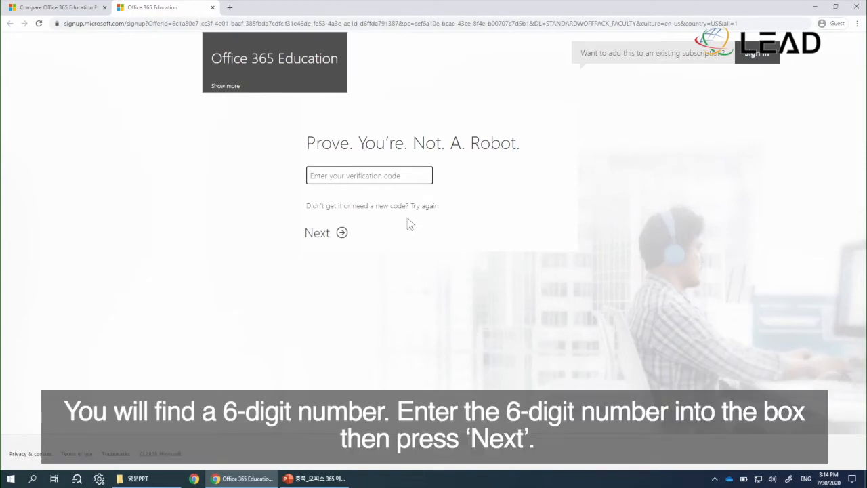
Submit the verification code, then select the sign-in address and the new user ID on the page
left_click(329, 237)
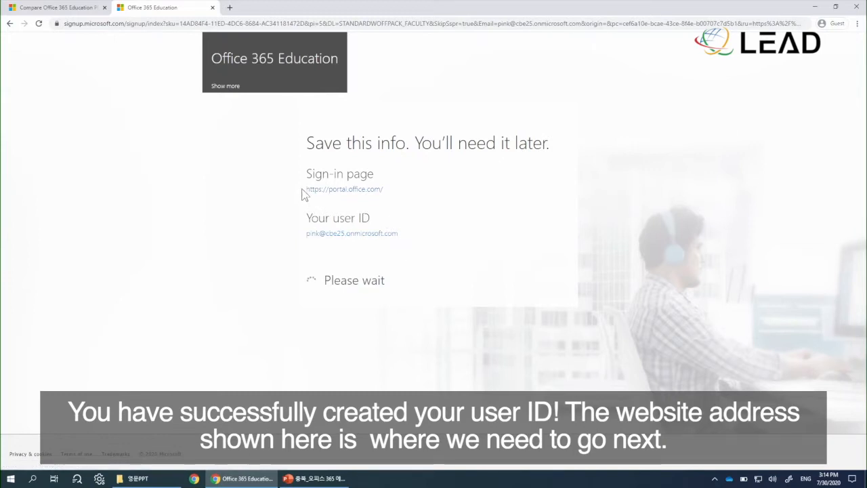
left_click_drag(306, 190, 408, 198)
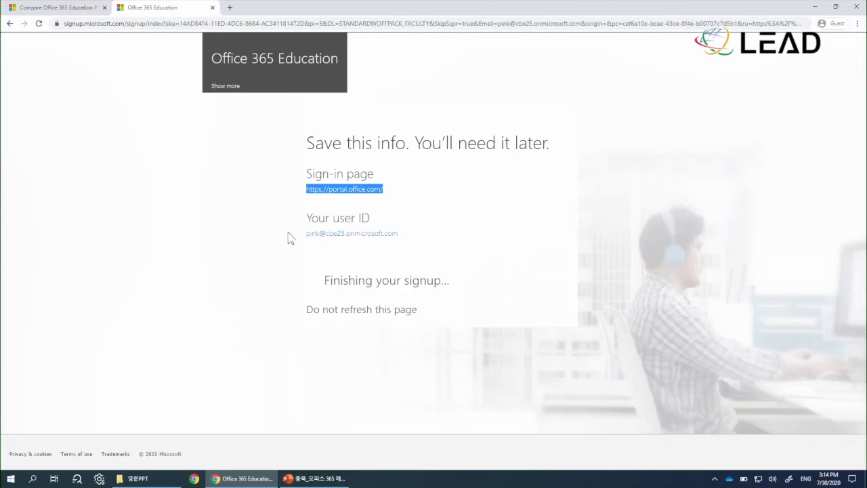
left_click_drag(289, 234, 409, 239)
key("super+c")
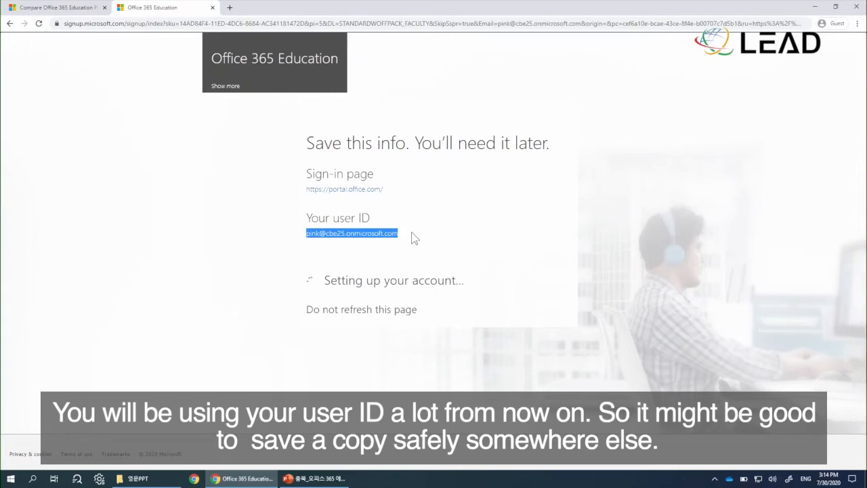
Launch Notepad from the Start menu and paste the copied user ID into a new note
left_click(11, 479)
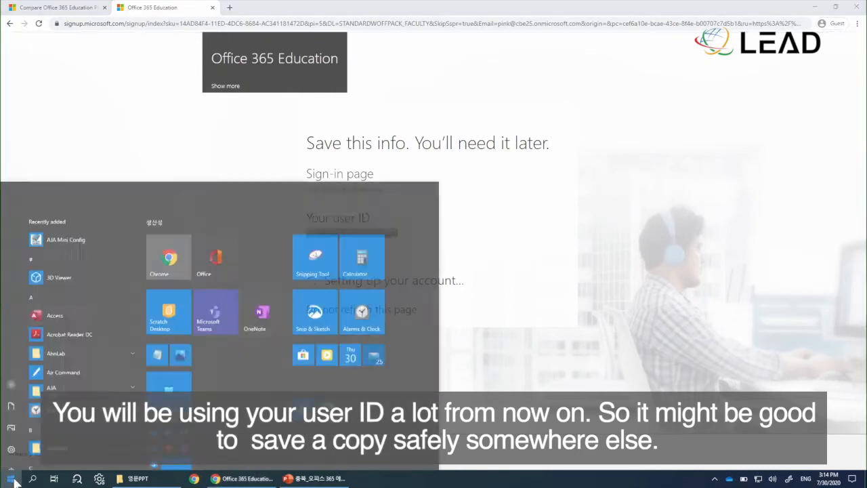
left_click(158, 299)
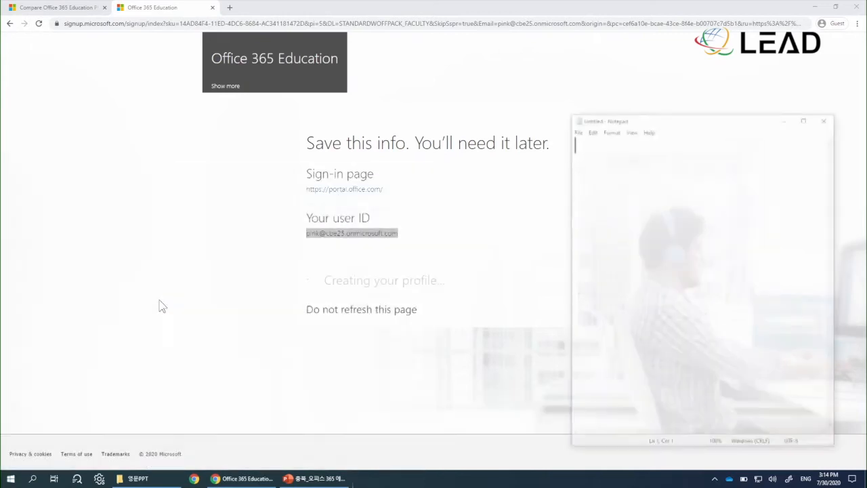
left_click_drag(637, 122, 598, 186)
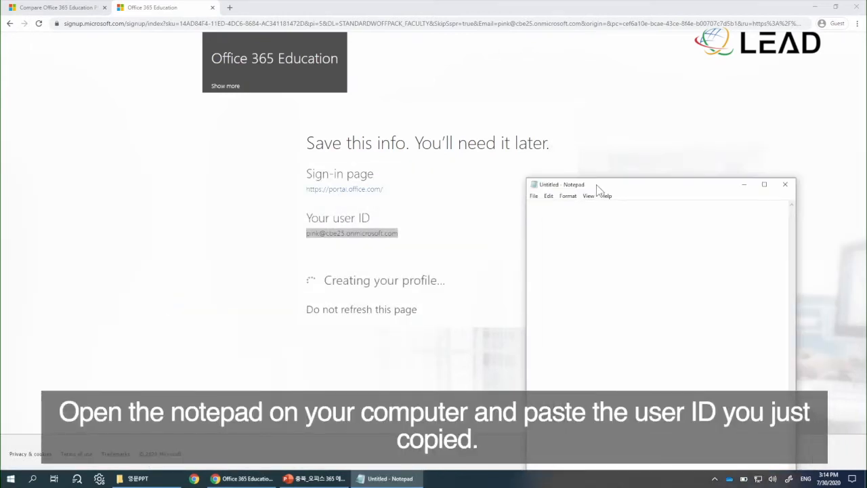
right_click(574, 222)
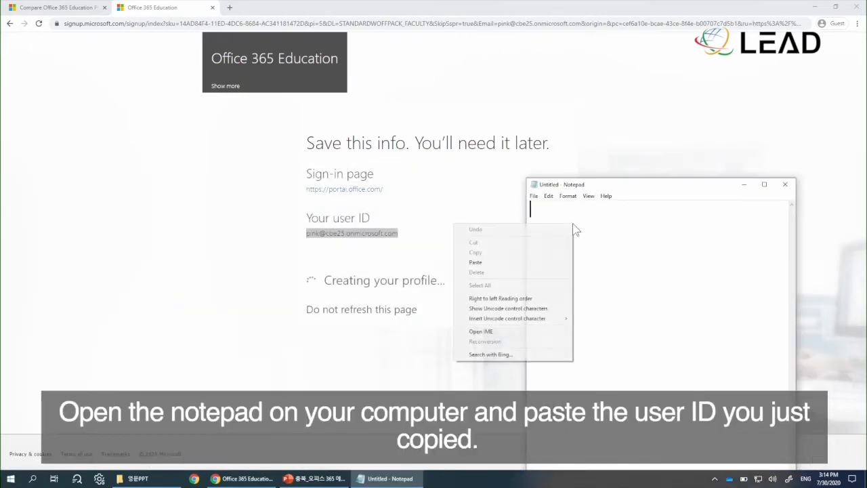
left_click(537, 262)
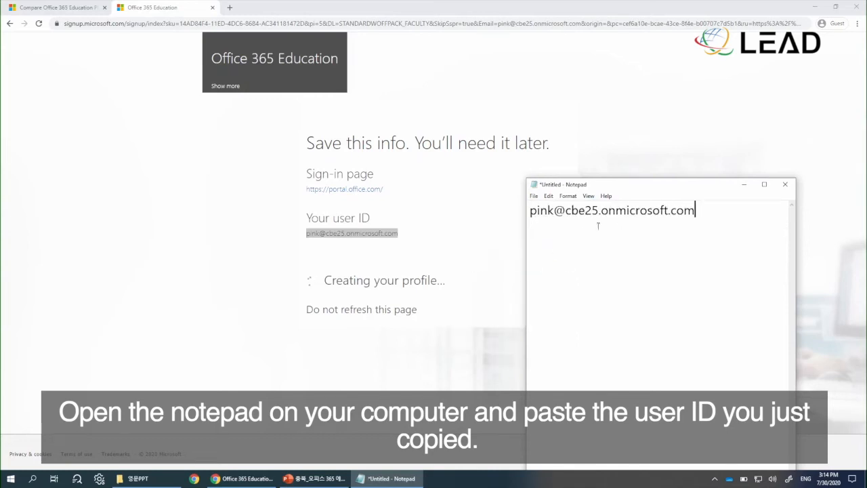
Save the note as serial.txt in Documents, replacing the existing file
left_click(535, 198)
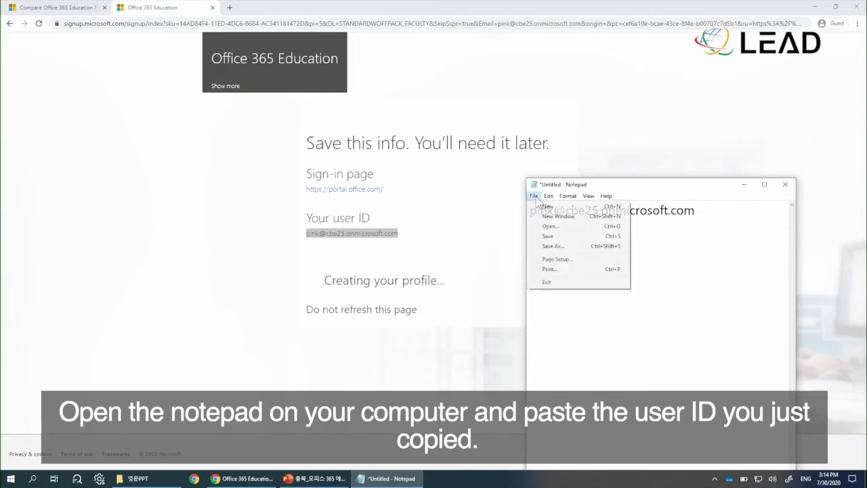
left_click(550, 236)
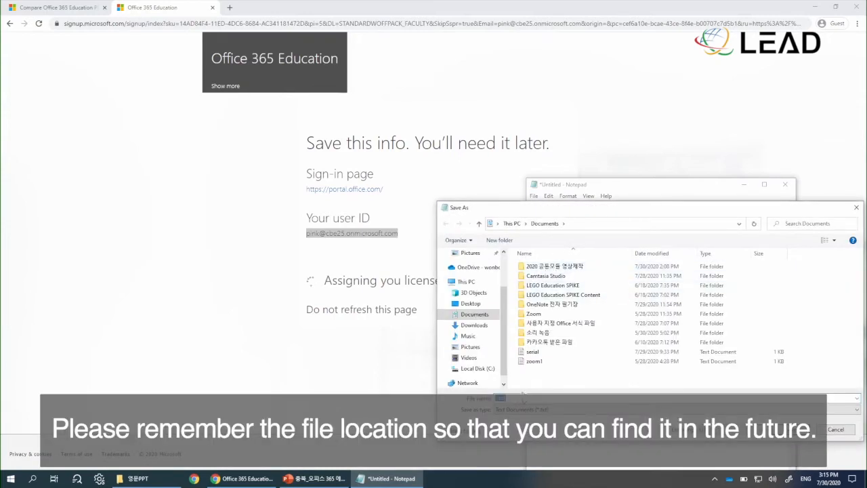
left_click(535, 352)
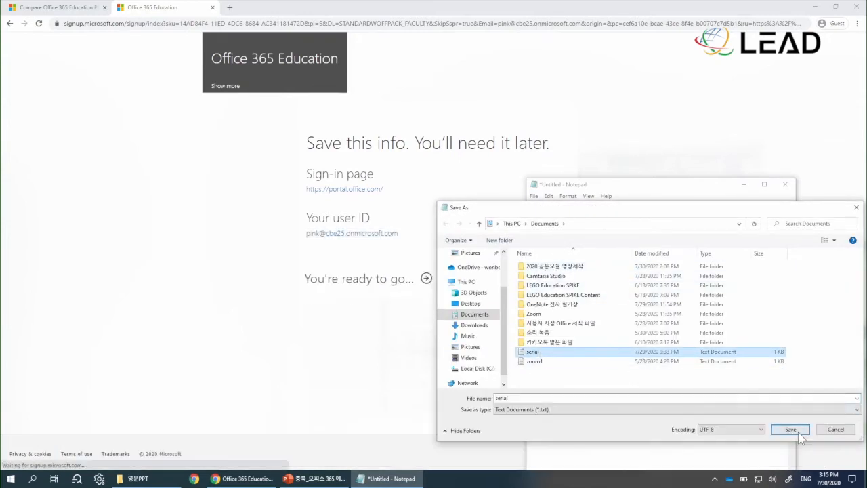
left_click(800, 436)
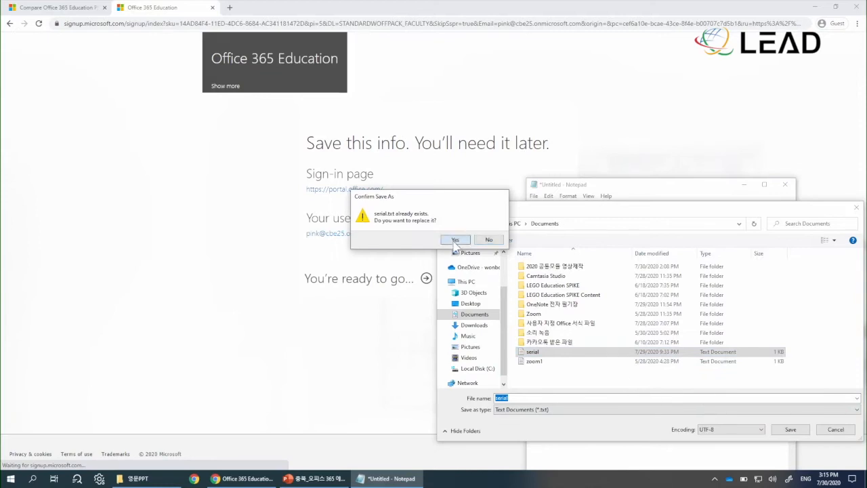
left_click(455, 241)
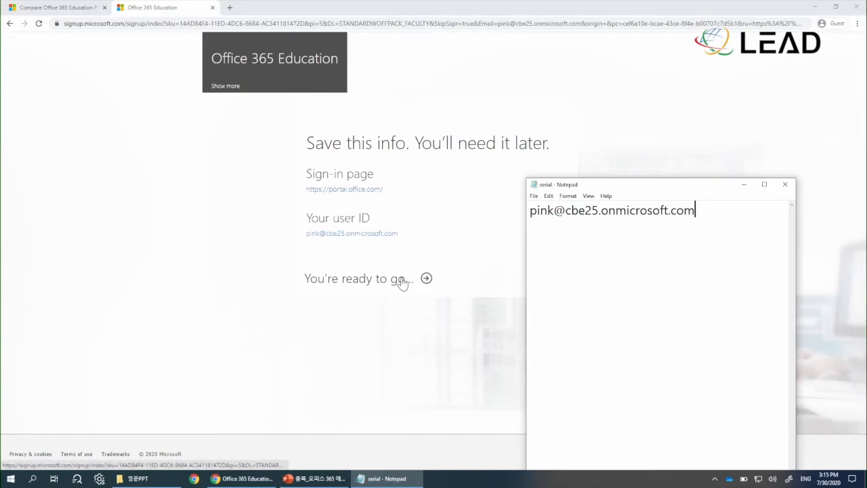
Continue to the admin center and close the discounted-pricing wizard without adding a domain
left_click(402, 280)
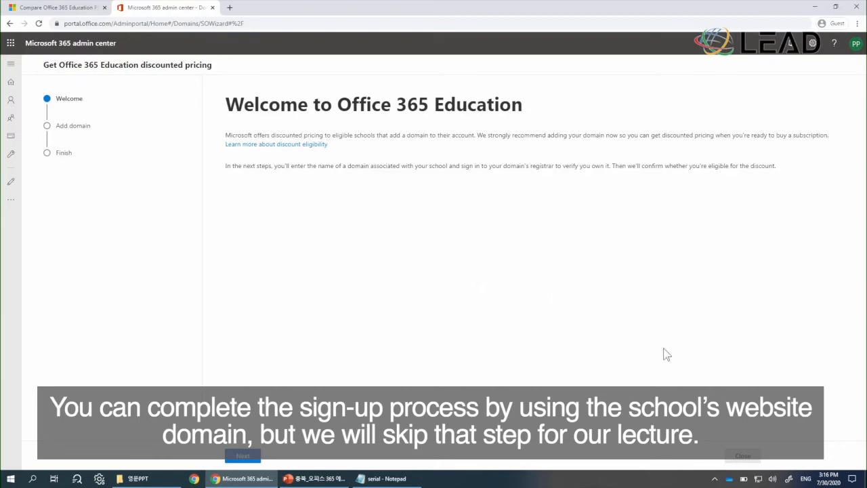
left_click(742, 458)
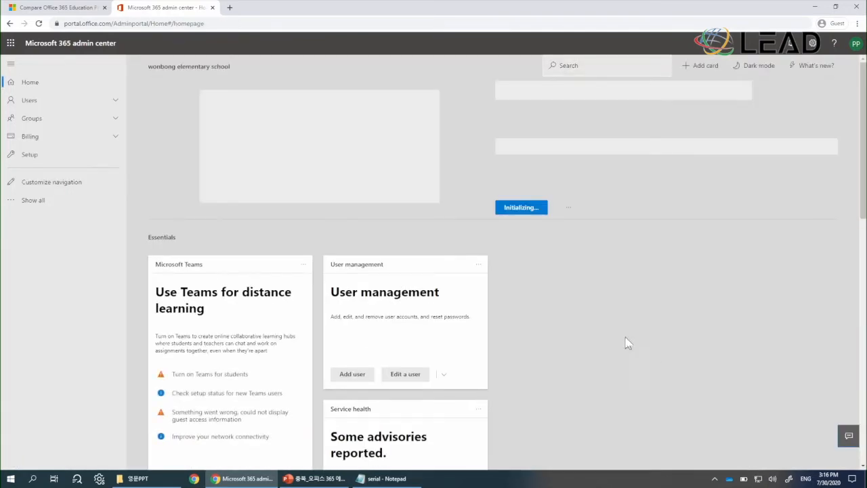
Start adding a user and enter the first name, last name and username
scroll(608, 342, "down", 2)
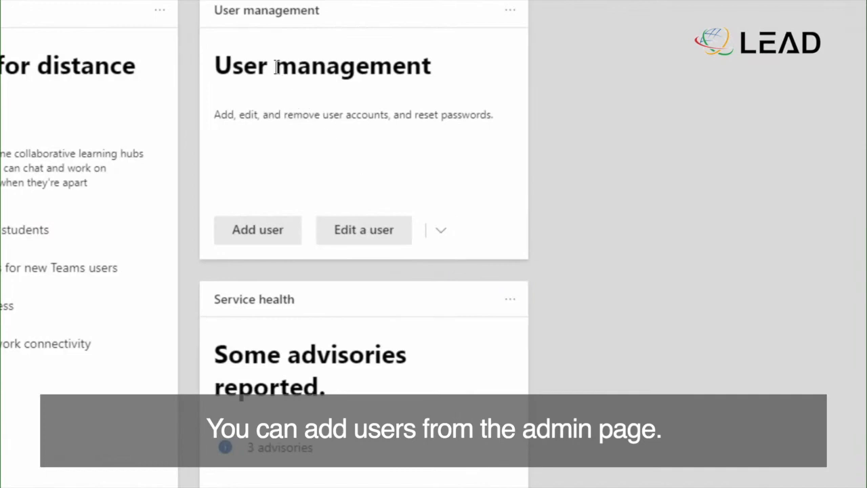
left_click(252, 237)
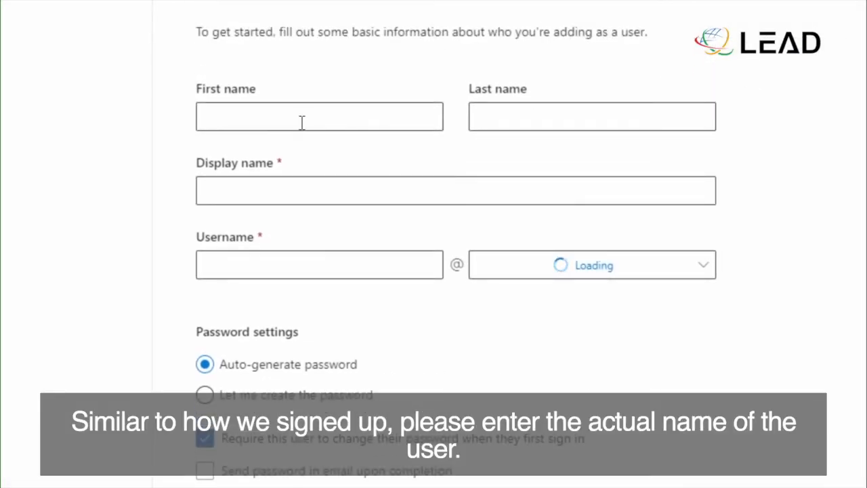
left_click(303, 87)
type("red")
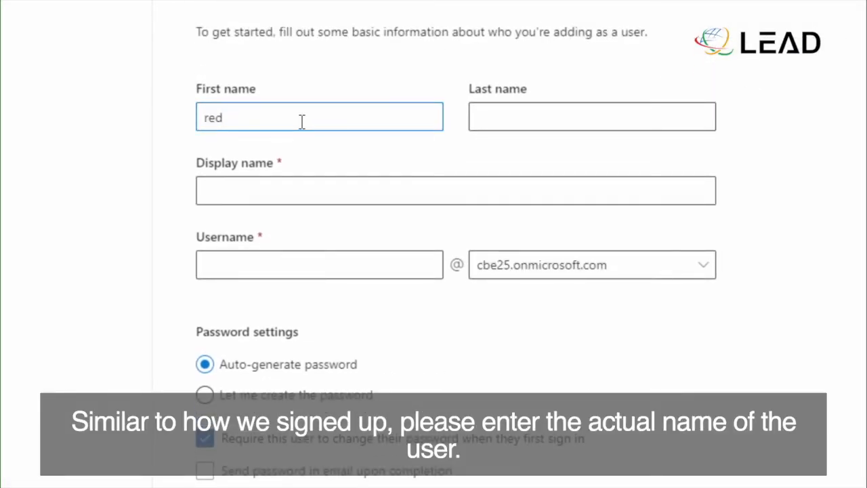
key("Tab")
type("red")
key("Tab")
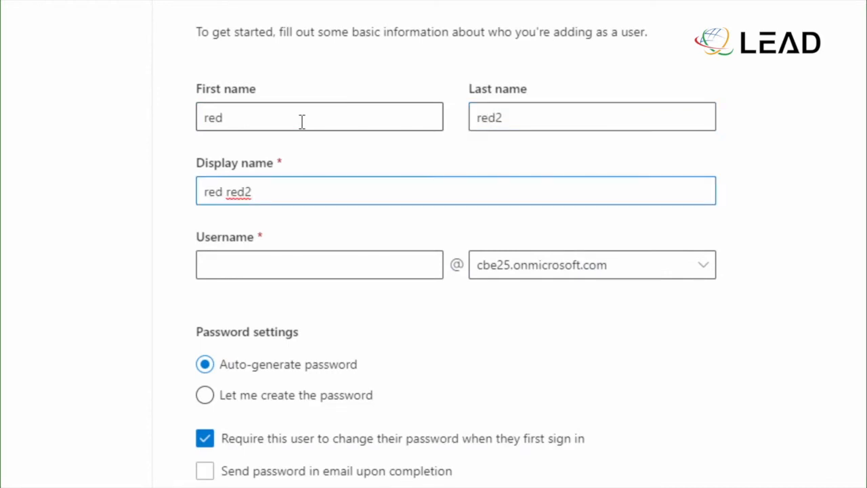
left_click(229, 271)
type("red")
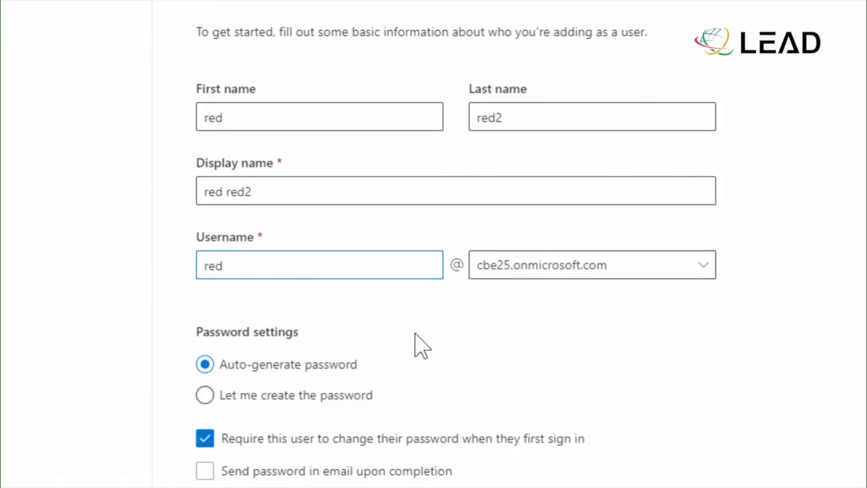
Set a custom password without requiring a change at first sign-in, and continue to licenses
scroll(357, 359, "down", 1)
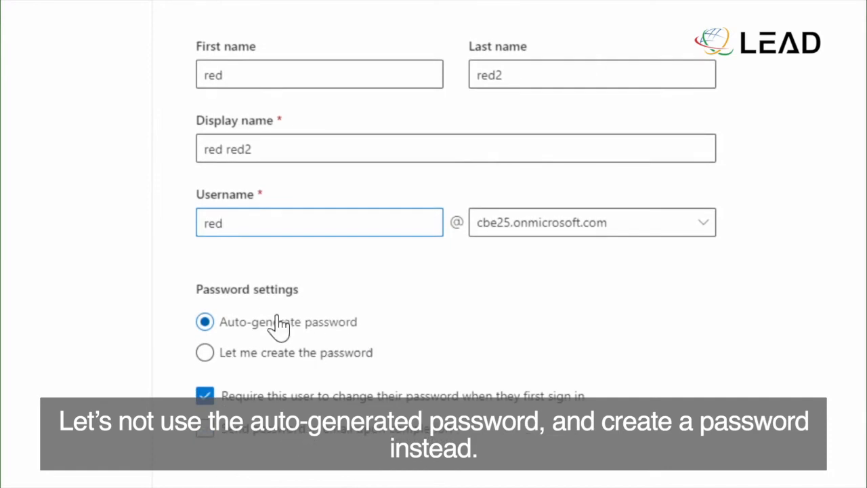
left_click(205, 353)
left_click(251, 407)
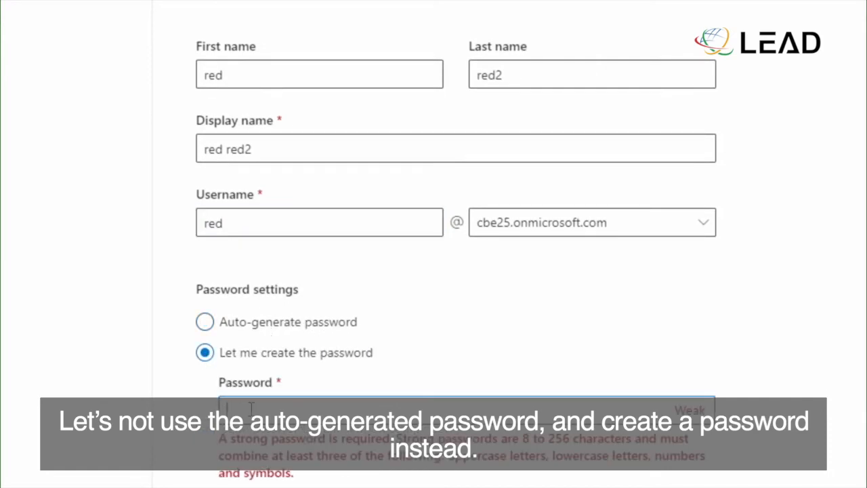
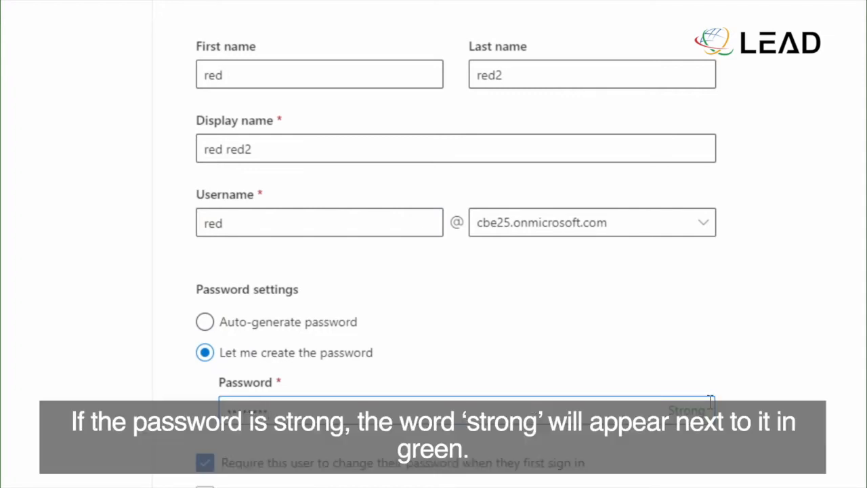
scroll(682, 439, "down", 1)
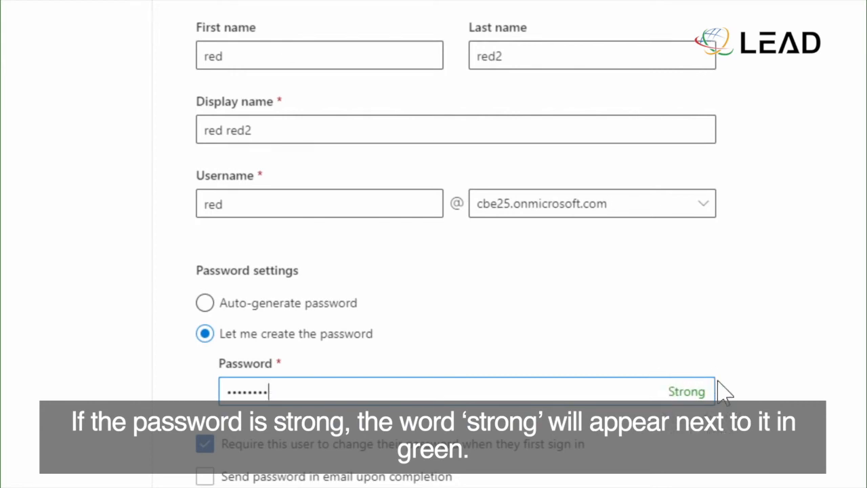
scroll(637, 434, "down", 1)
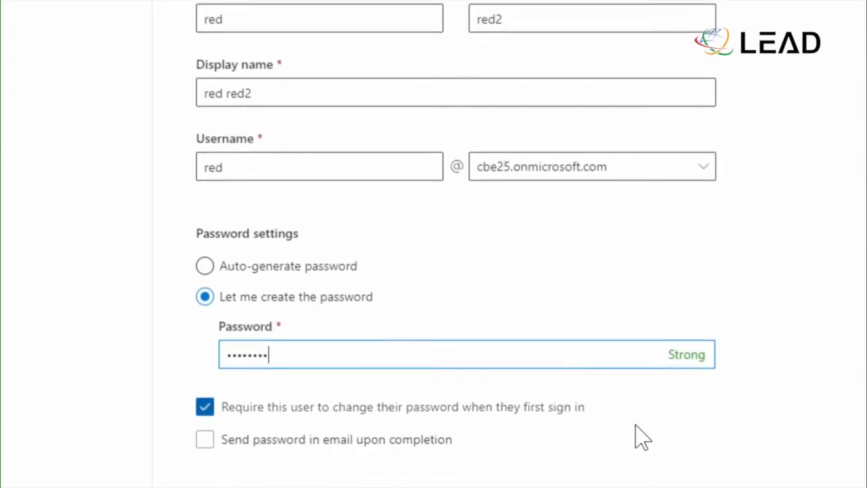
left_click(205, 397)
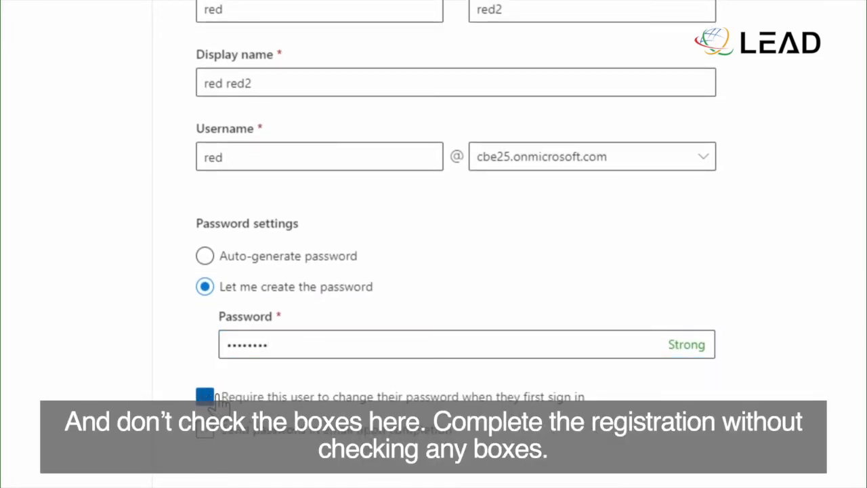
scroll(166, 390, "down", 1)
scroll(190, 342, "down", 1)
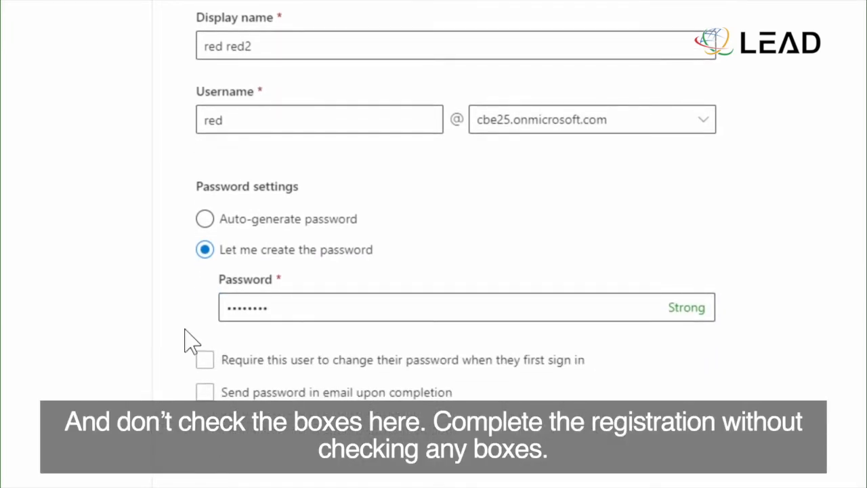
scroll(251, 397, "down", 3)
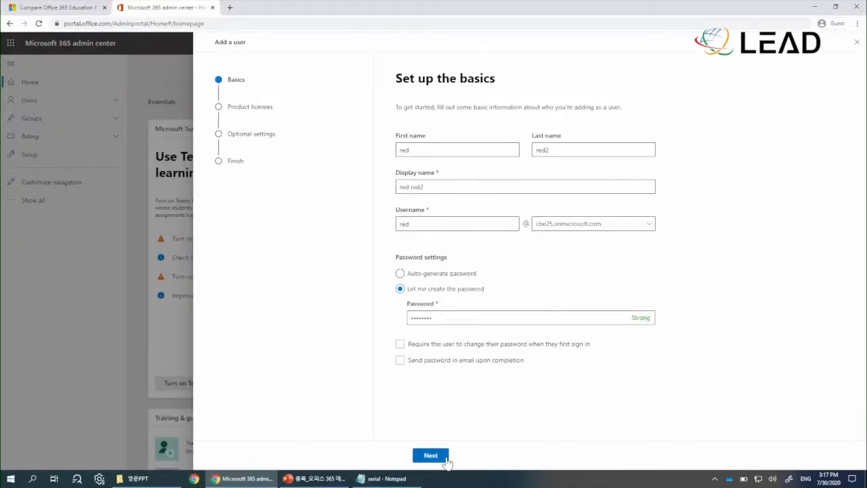
left_click(431, 455)
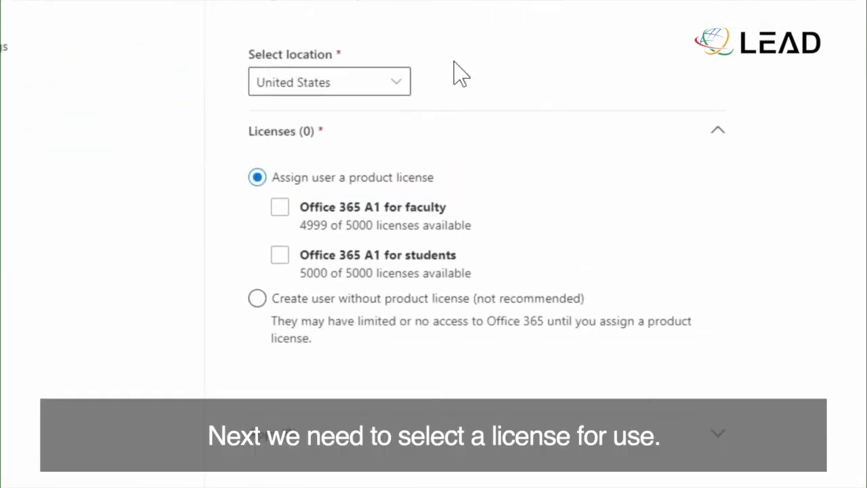
Assign the Office 365 A1 for faculty licence, finish adding the user, and close the panel
left_click(281, 210)
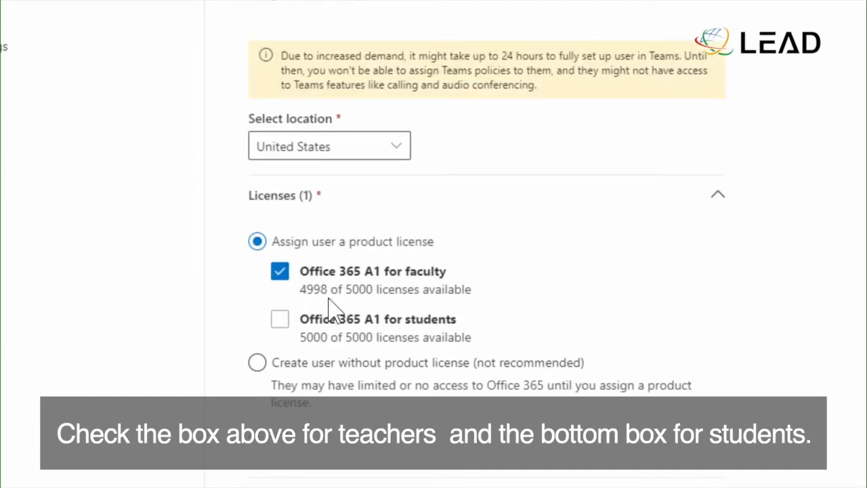
scroll(420, 400, "down", 3)
scroll(420, 448, "down", 1)
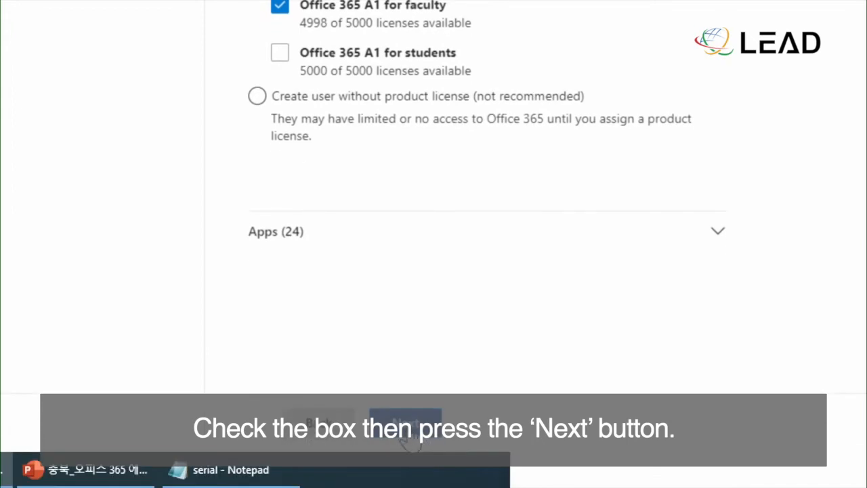
left_click(412, 434)
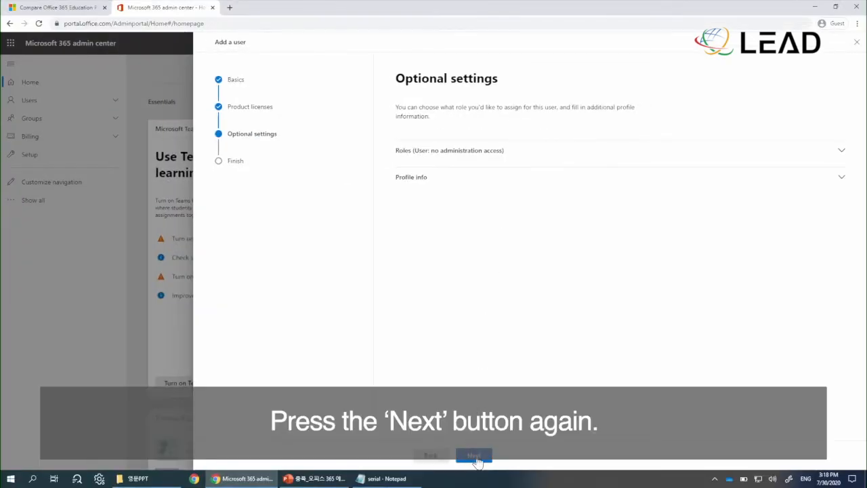
left_click(475, 456)
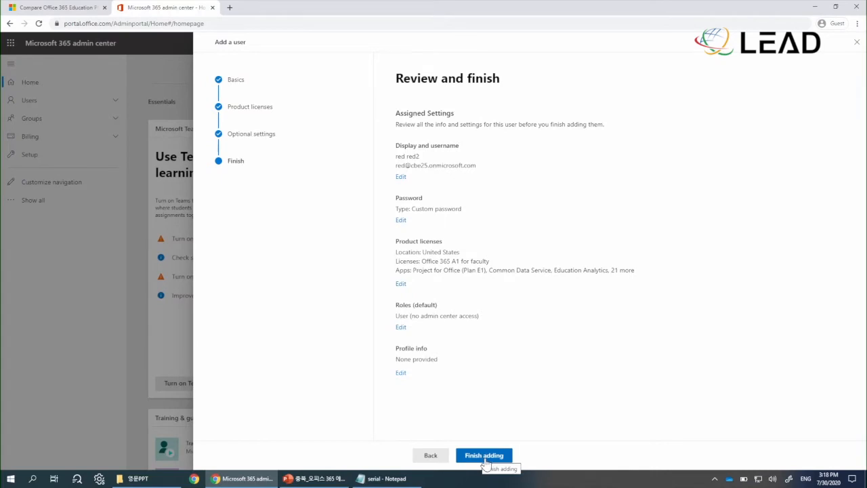
left_click(485, 456)
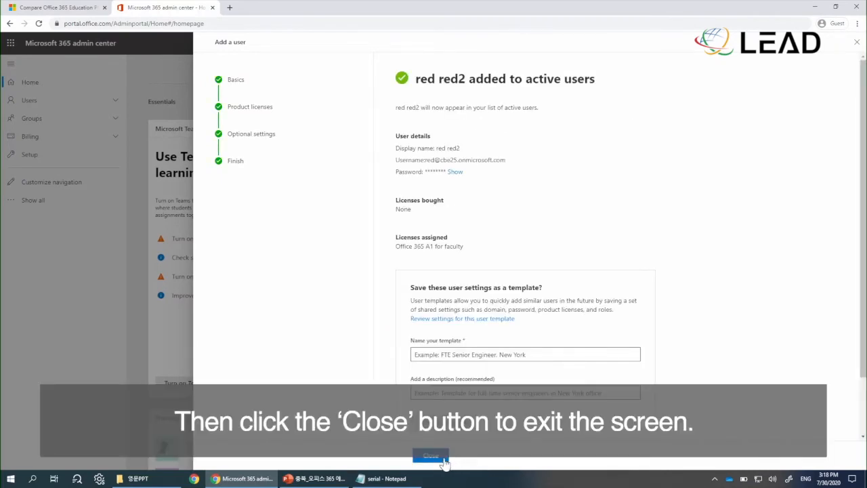
left_click(431, 456)
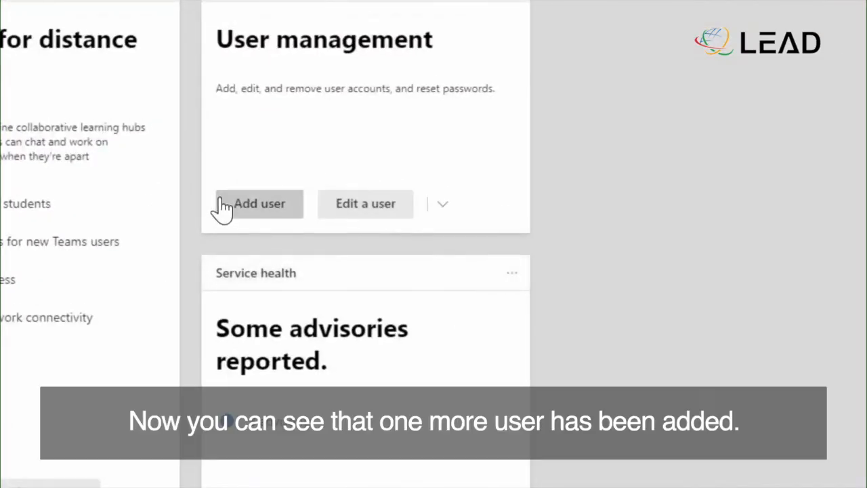
Open the second user's details via Edit a user and select their username
left_click(401, 212)
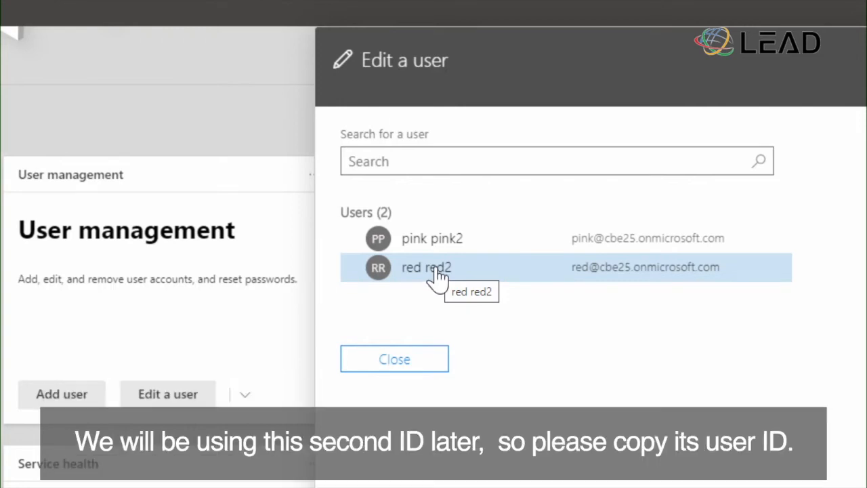
left_click(437, 271)
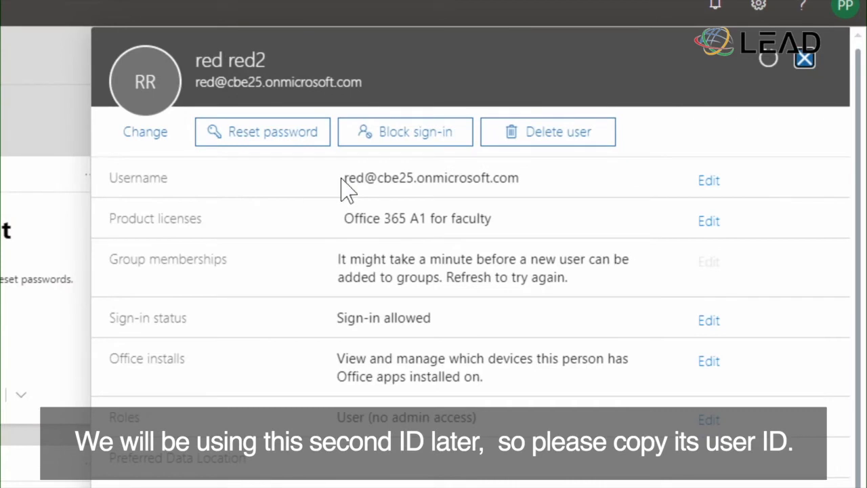
left_click_drag(344, 177, 531, 179)
key("ctrl+c")
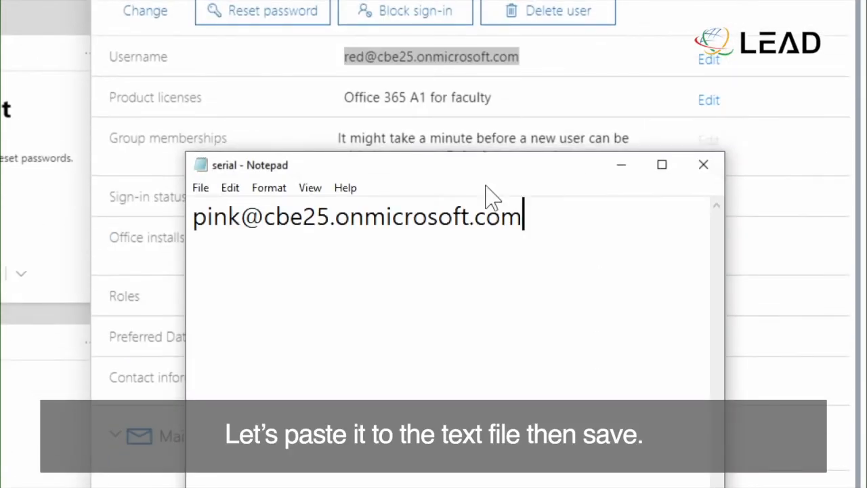
Paste the second username on a new line, save the serial file, and close the user panel
key("Return")
key("Return")
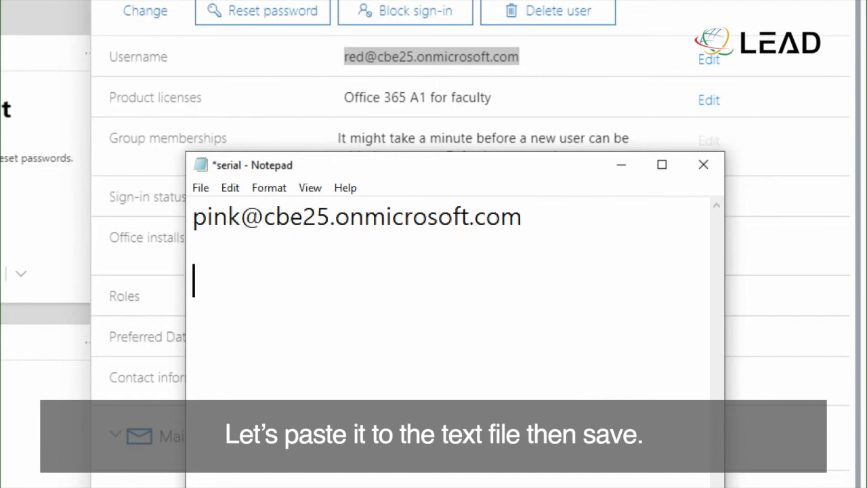
key("ctrl+v")
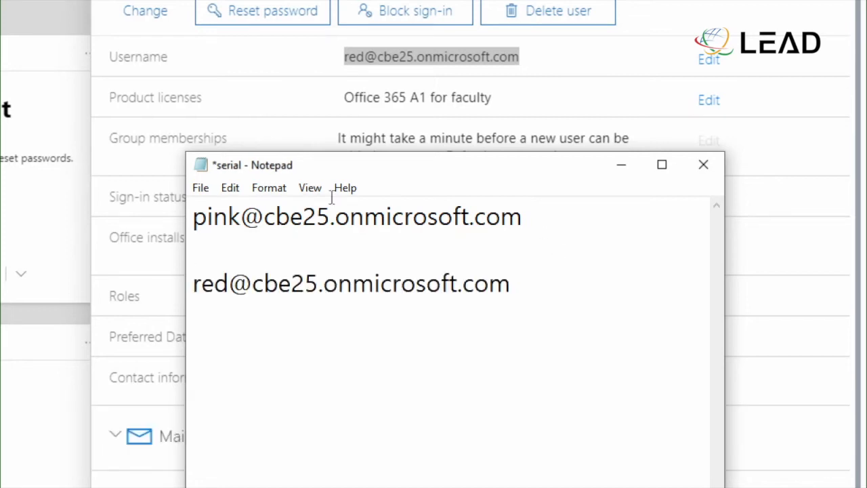
left_click(201, 188)
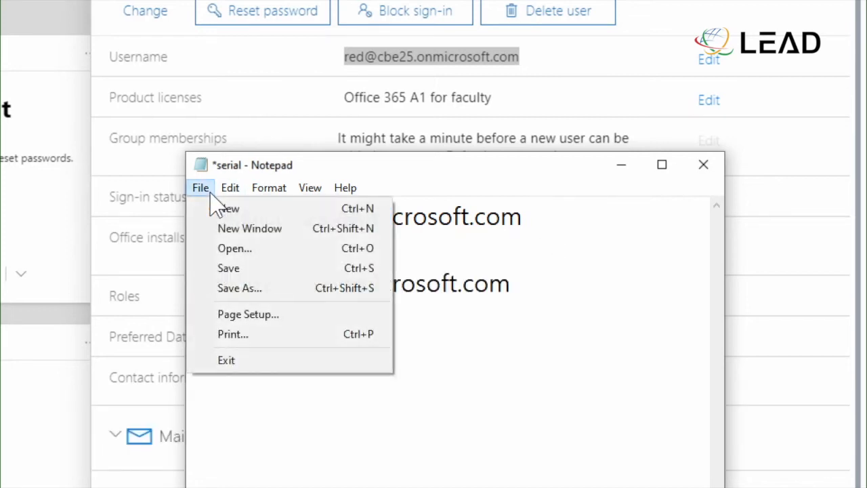
left_click(229, 269)
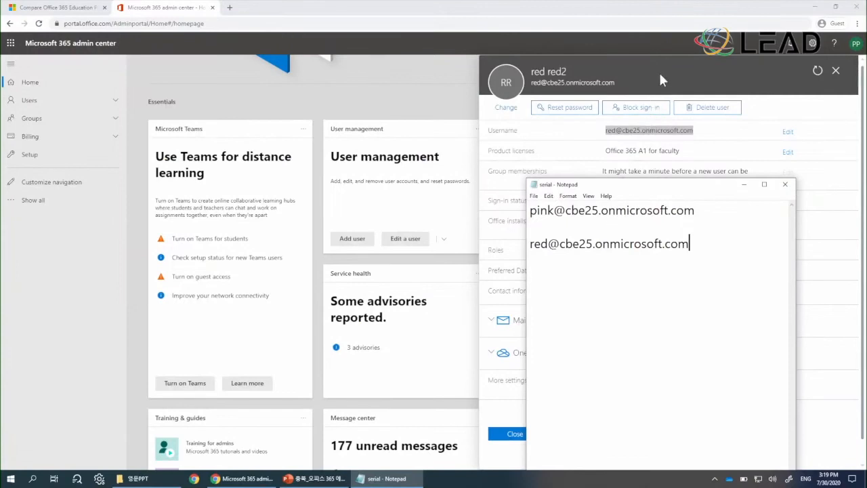
left_click(456, 112)
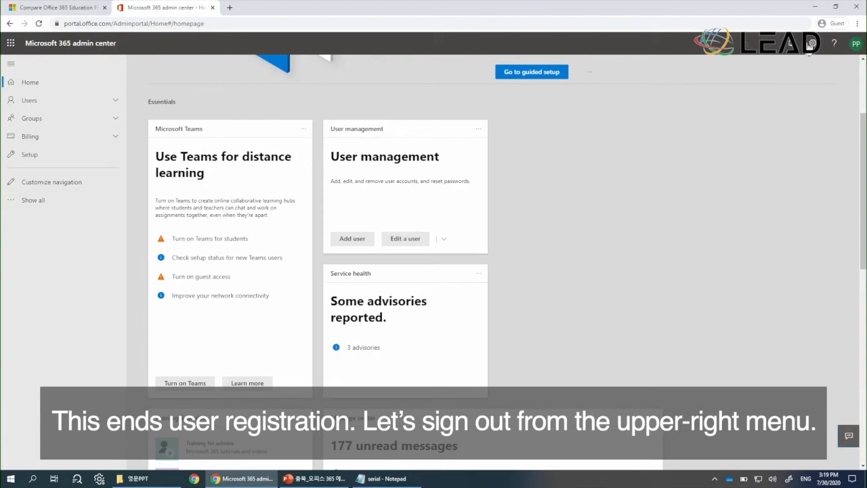
Sign out of the administrator account from the top-right account menu
left_click(855, 44)
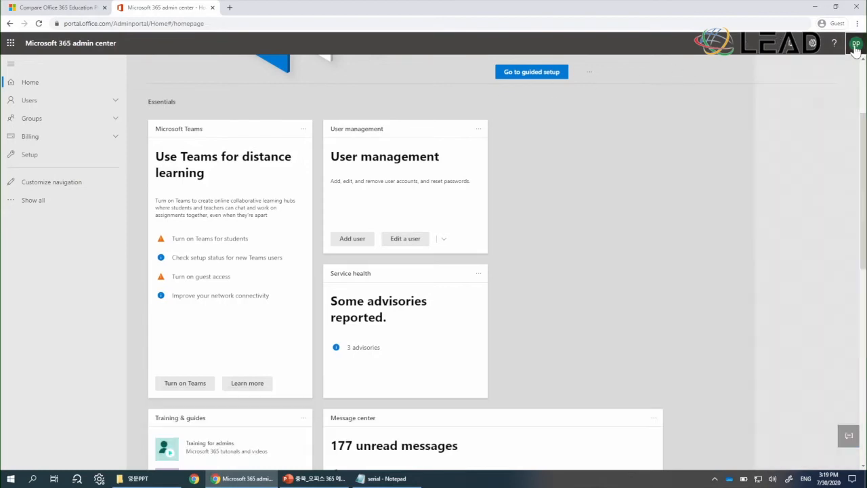
left_click(794, 137)
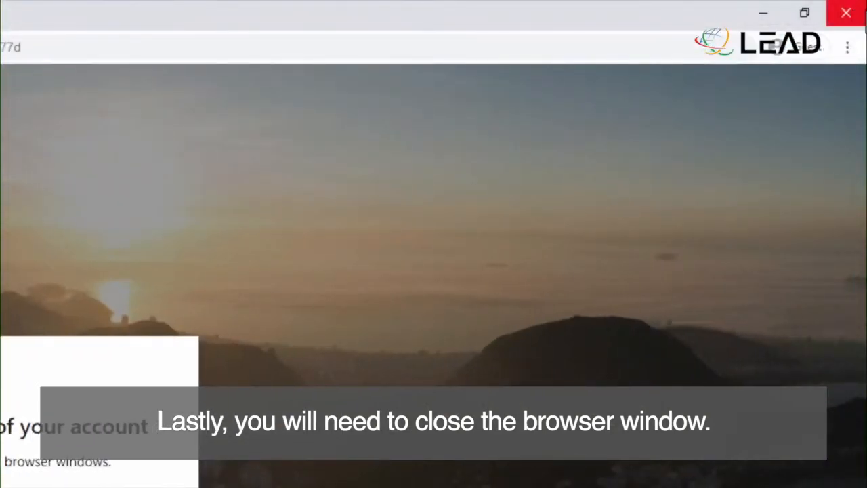
Close the browser window showing the signed-out page
left_click(863, 22)
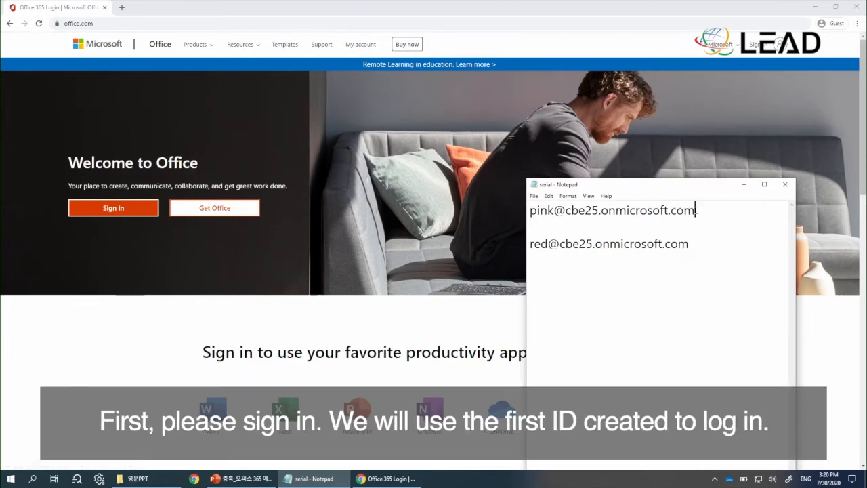
Copy the first username from the serial file's first line and go to the Office sign-in page
left_click_drag(696, 211, 531, 214)
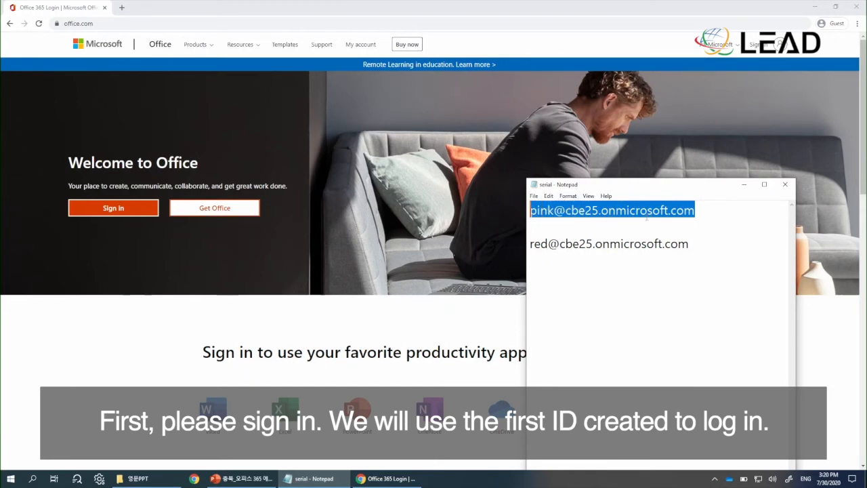
right_click(648, 217)
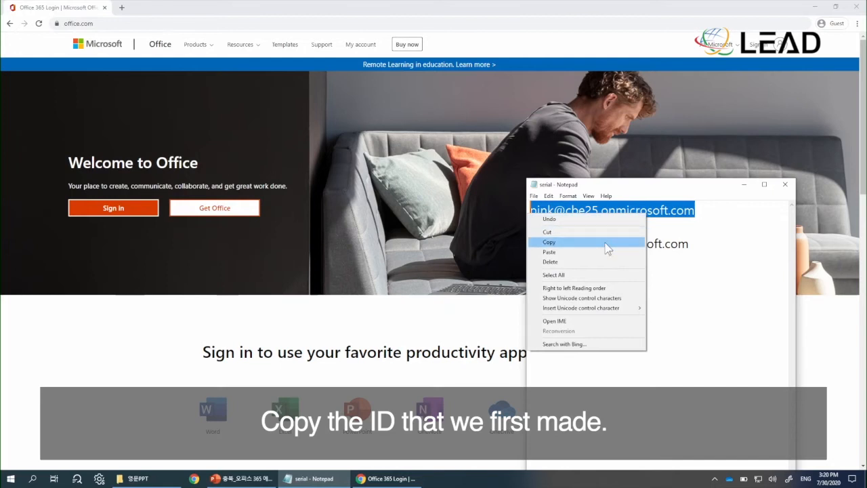
left_click(607, 243)
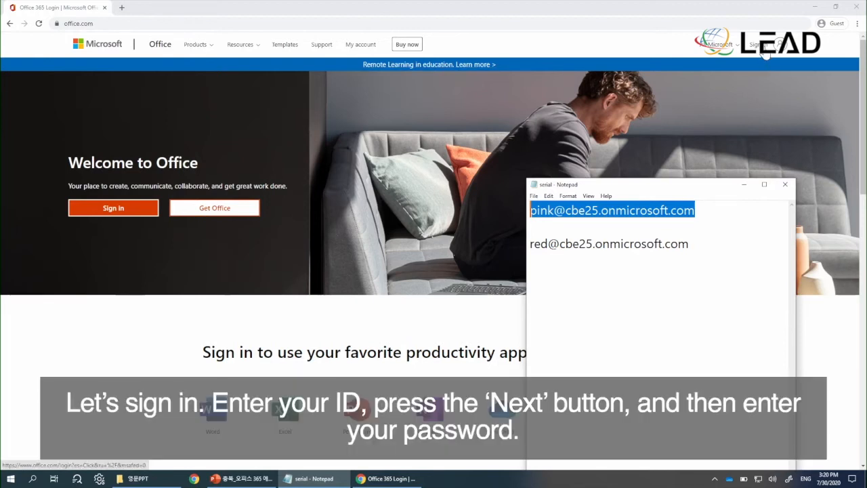
left_click(764, 53)
Sign in with the pasted first username and its password, answering No to Stay signed in
left_click(425, 225)
key("ctrl+v")
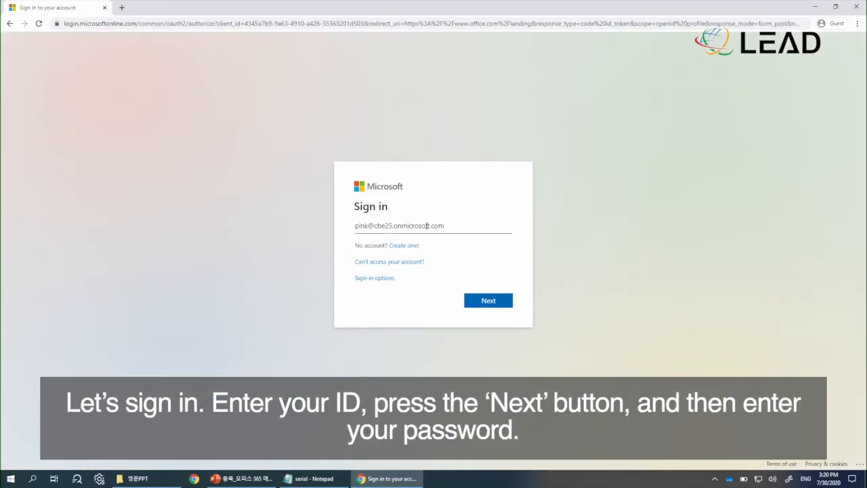
left_click(478, 301)
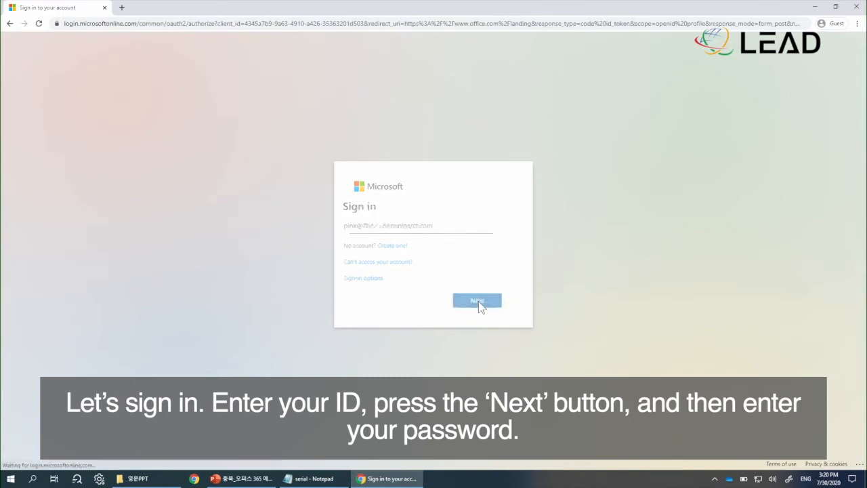
type("*******")
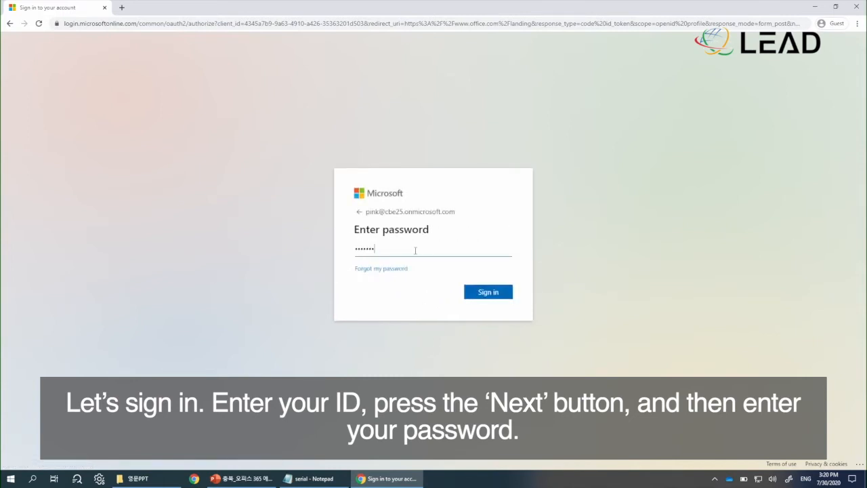
type("*")
key("Return")
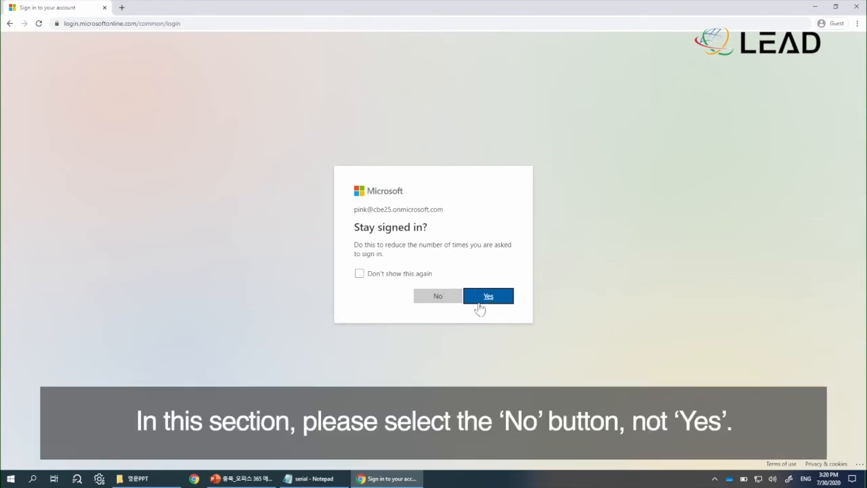
left_click(441, 305)
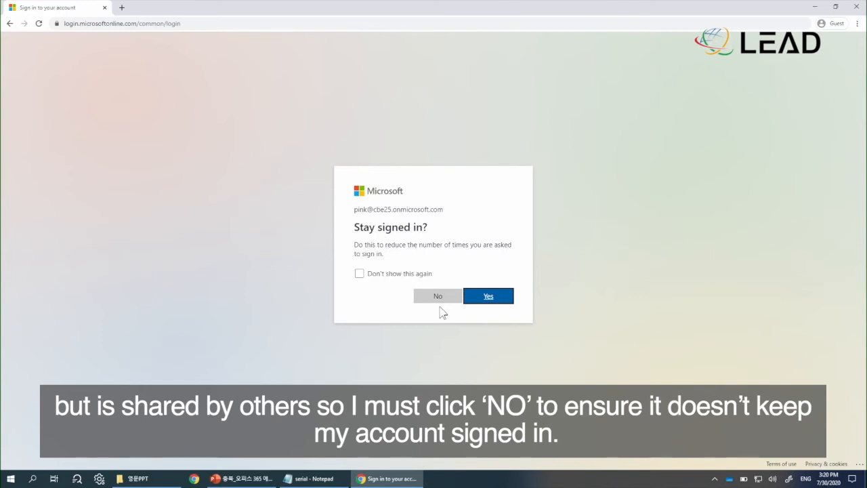
left_click(439, 296)
left_click(440, 297)
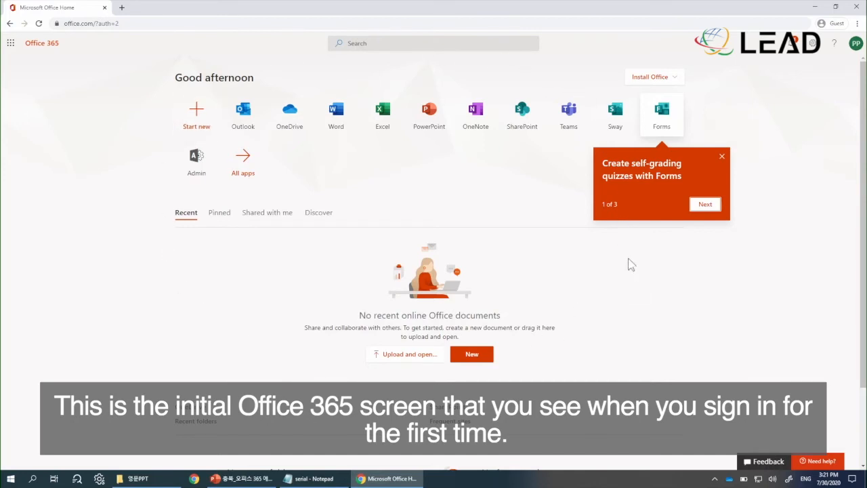
Advance past the first two welcome tips and dismiss the final OneDrive tip with Got it!
left_click(706, 204)
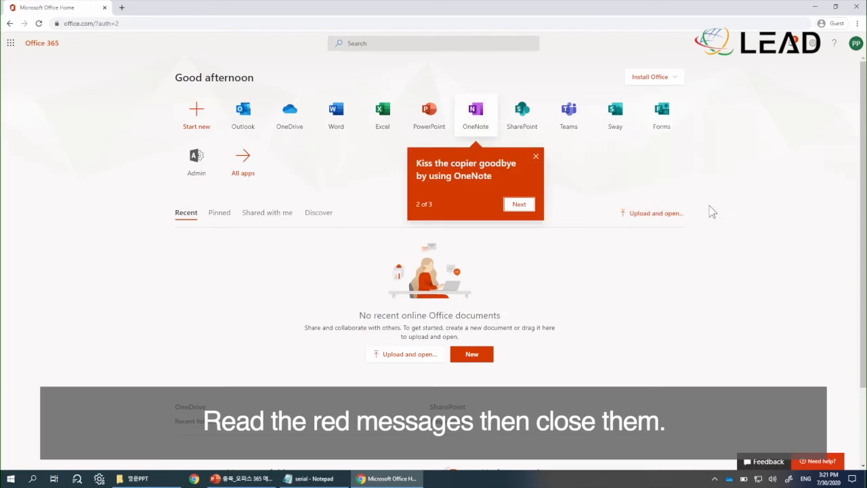
left_click(518, 205)
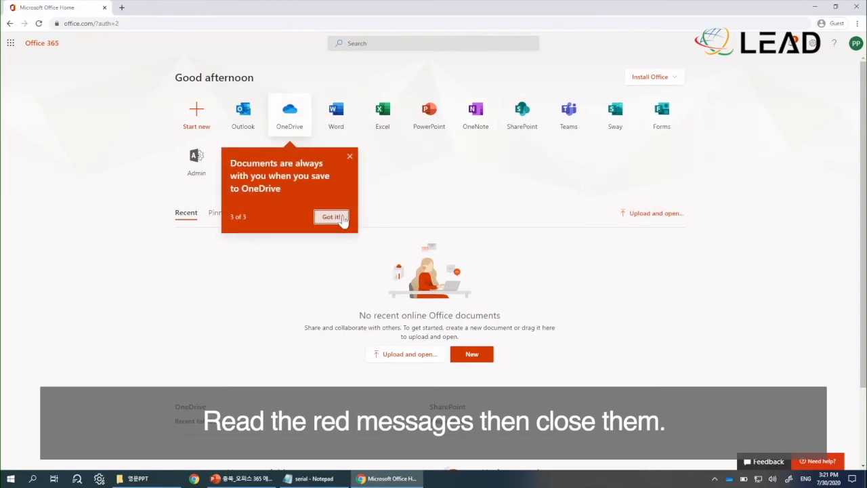
left_click(340, 218)
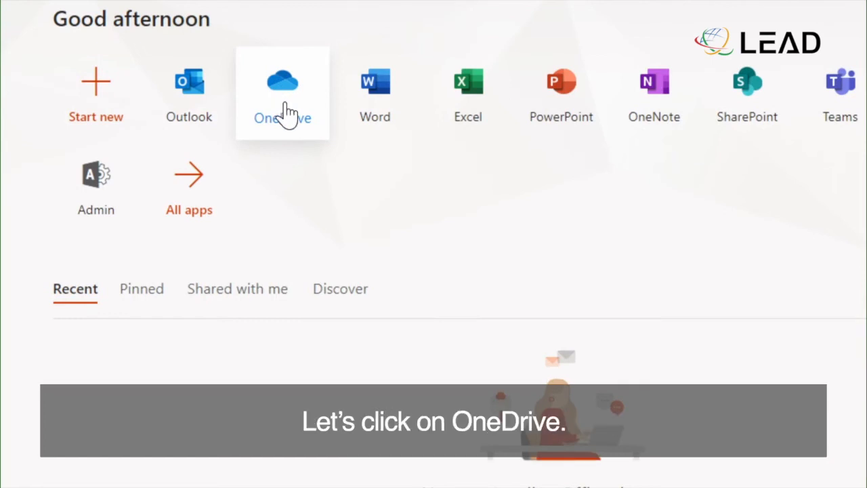
Open OneDrive, close the Recent files and Teamwork lives here callouts, and open File Explorer
left_click(286, 108)
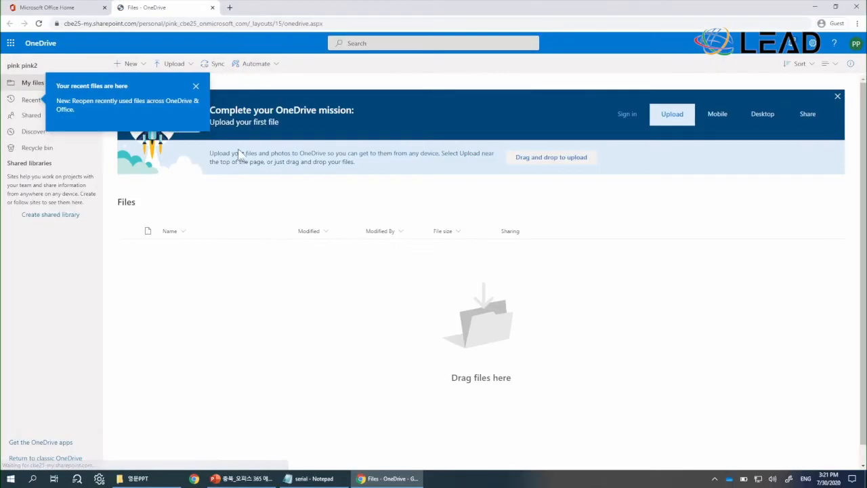
left_click(199, 90)
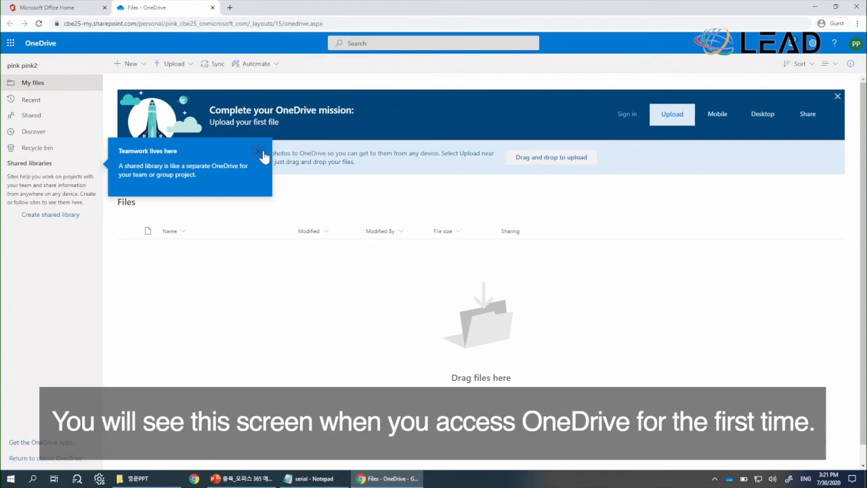
left_click(262, 151)
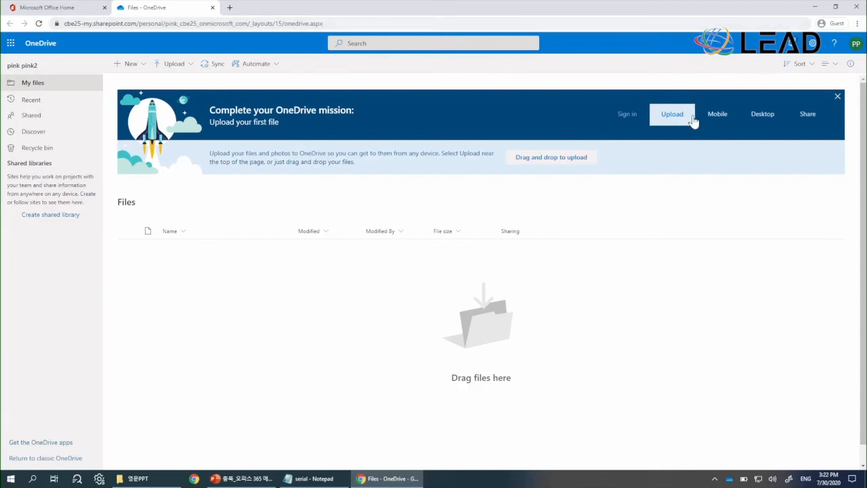
key("super+e")
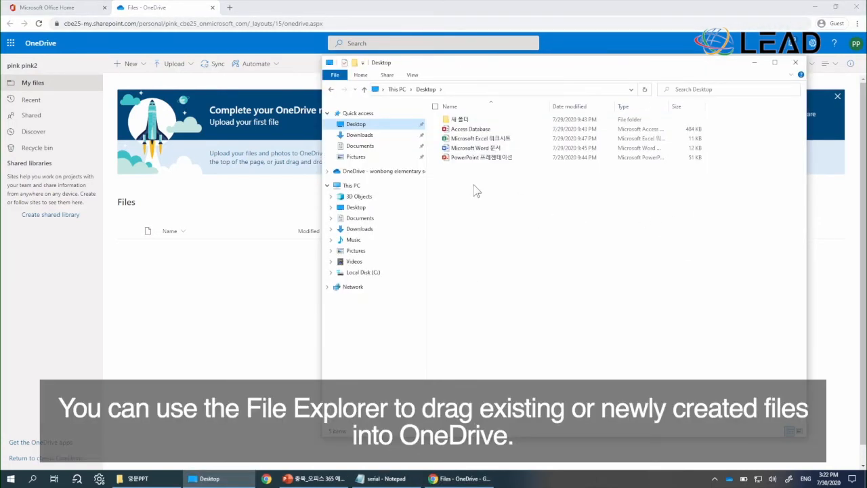
Upload the PowerPoint and Word files from the Desktop into OneDrive's My files
left_click_drag(547, 67, 594, 68)
left_click_drag(514, 186, 262, 281)
left_click(524, 188)
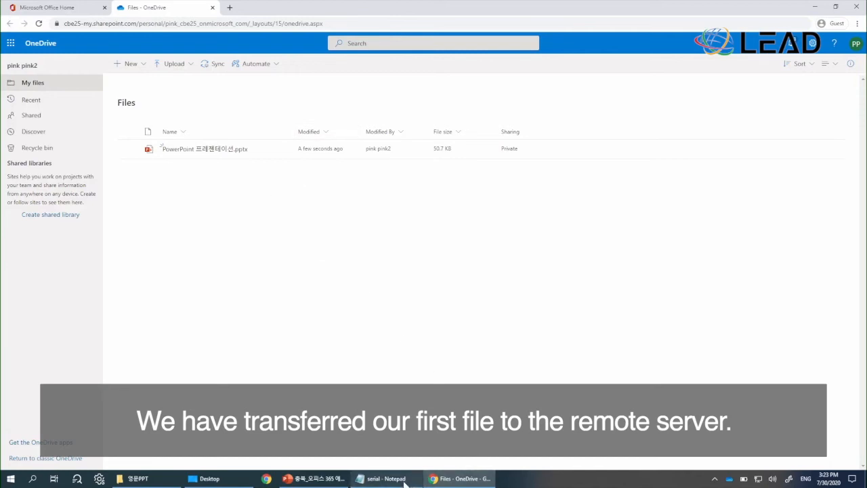
left_click(239, 479)
left_click_drag(518, 150, 238, 219)
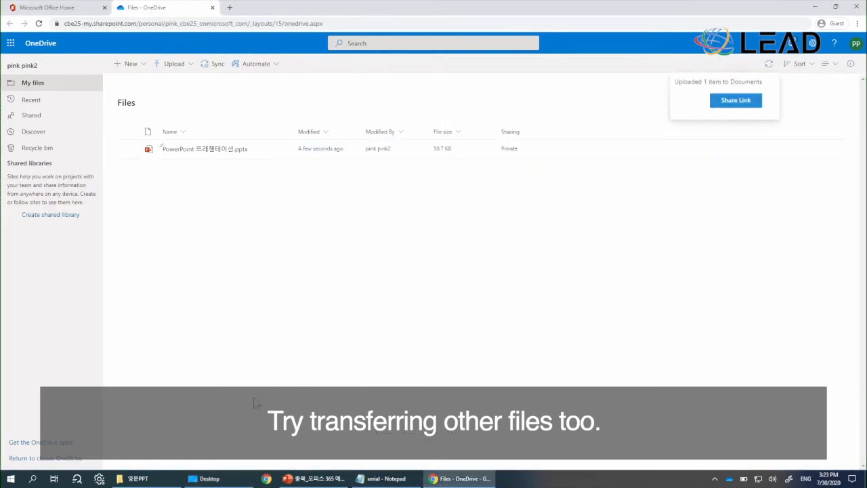
Upload Access Database.accdb and the Excel workbook, then check and close the upload progress
left_click(224, 479)
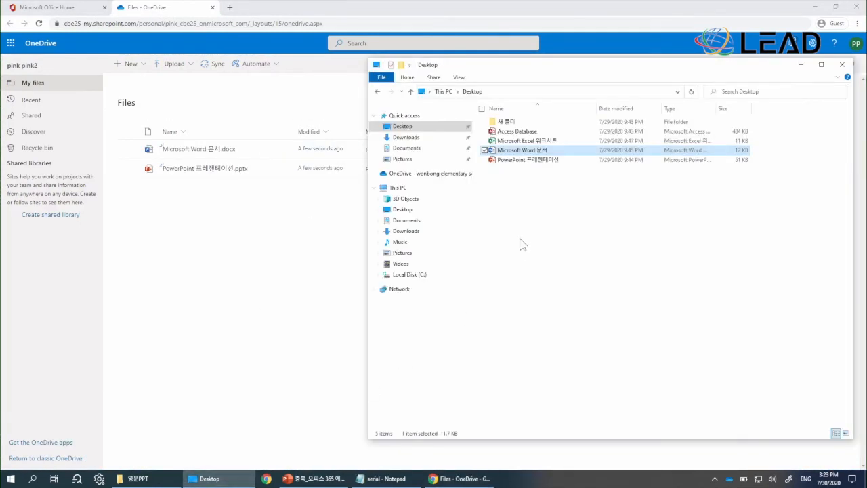
left_click(528, 132)
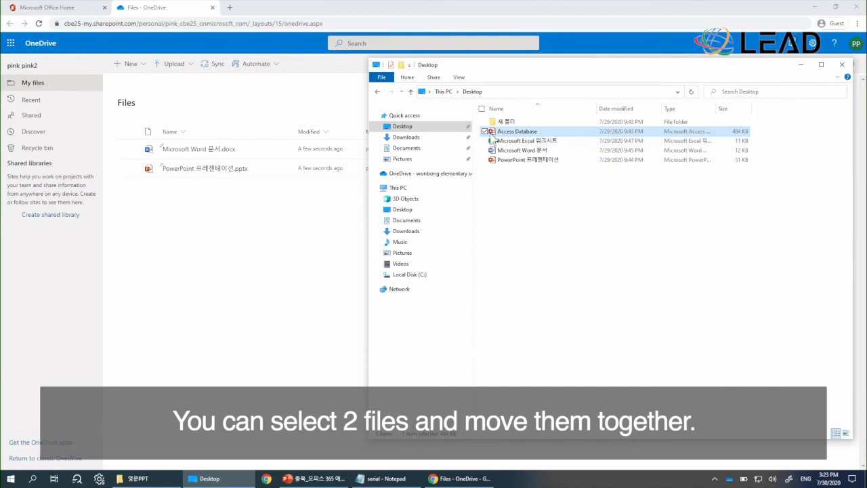
left_click(485, 141)
left_click_drag(509, 142, 223, 240)
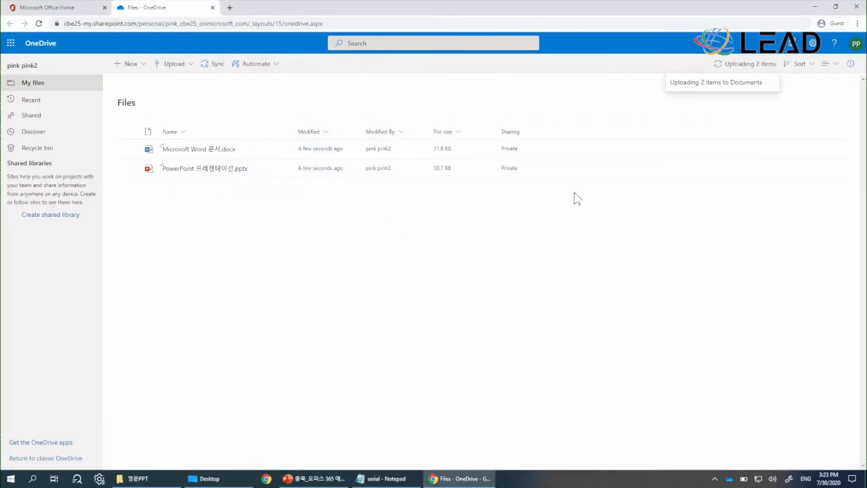
left_click(769, 62)
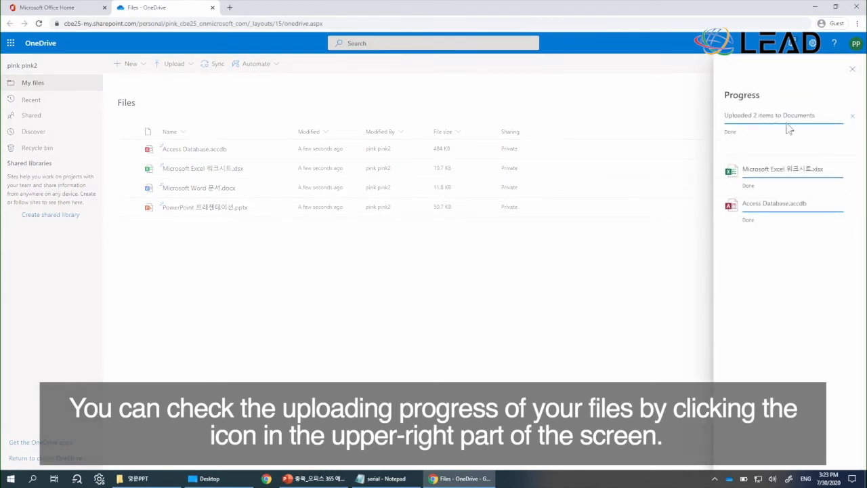
left_click(852, 71)
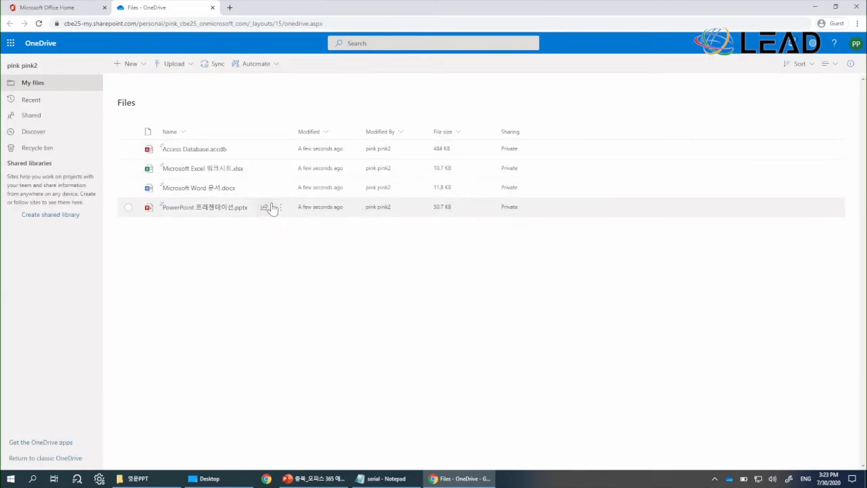
Open Microsoft Word 문서.docx from My files in Word for the web
mouse_move(272, 206)
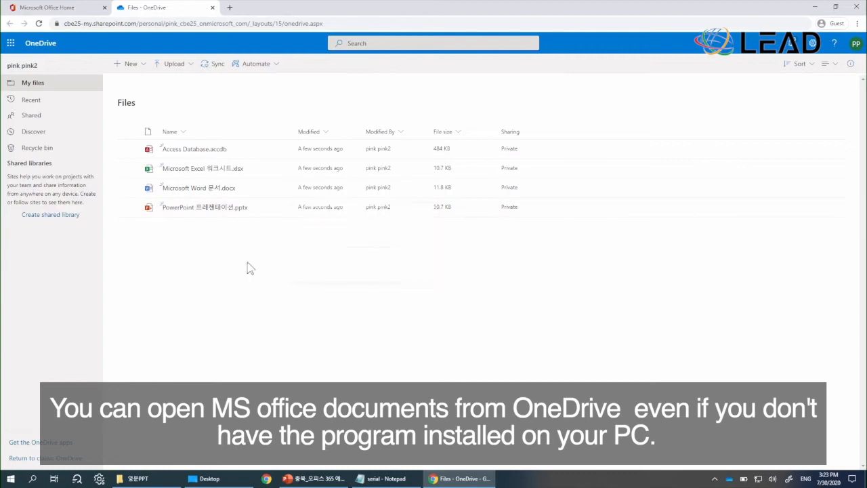
mouse_move(228, 171)
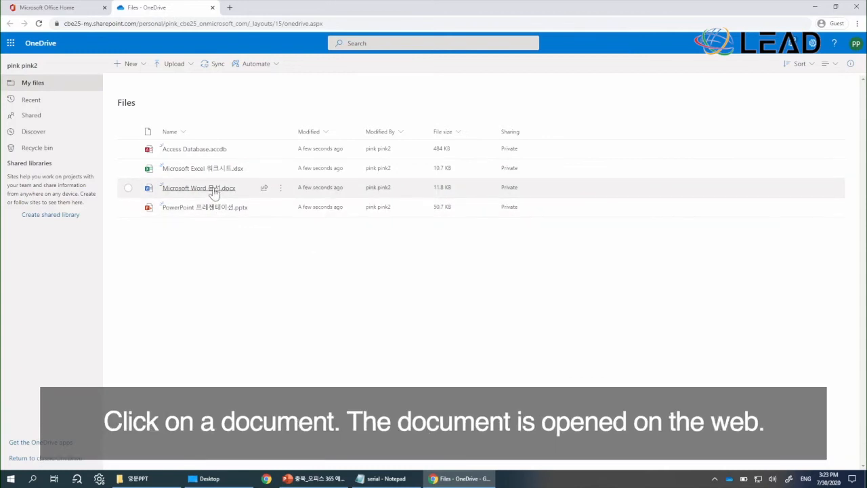
left_click(213, 188)
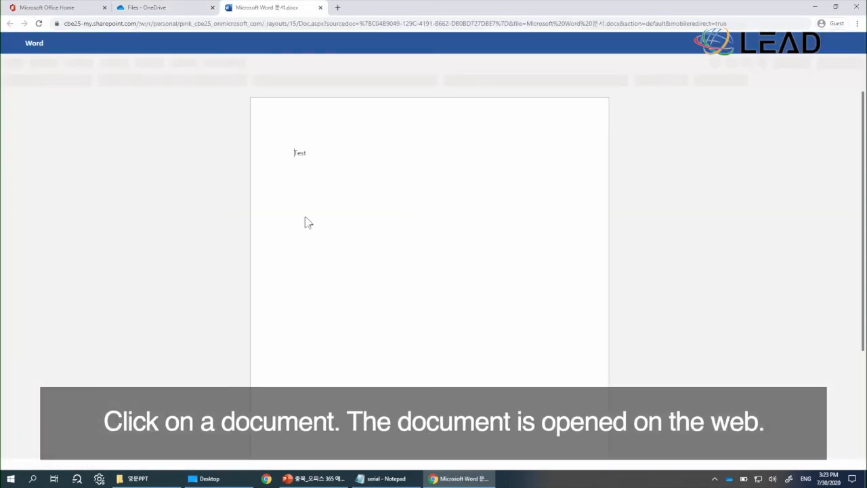
Open Microsoft Excel 워크시트.xlsx in its own tab and dismiss Word's privacy notice
left_click(176, 9)
left_click(205, 169)
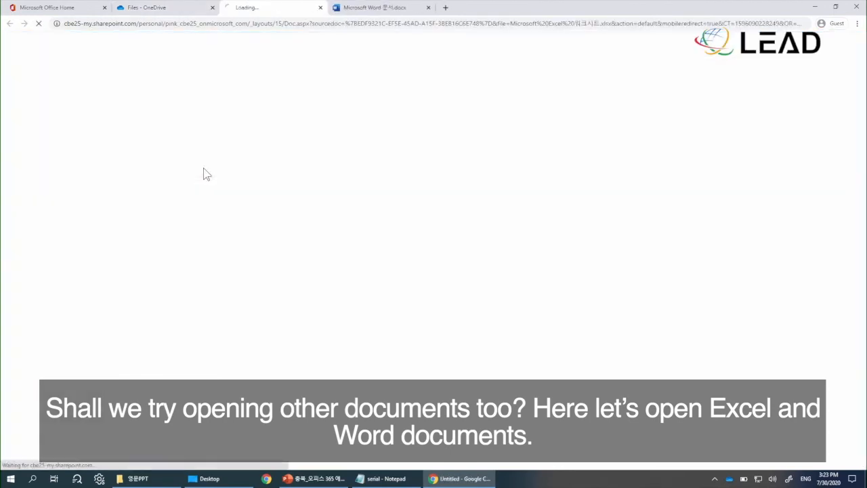
left_click(399, 8)
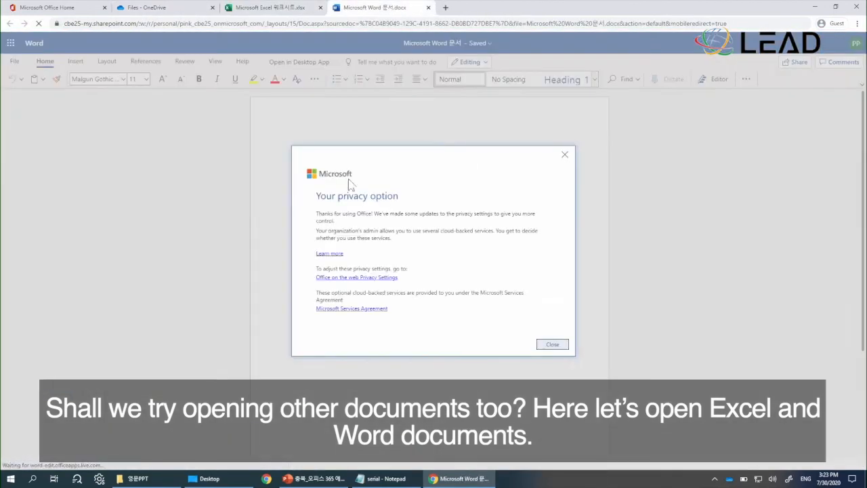
left_click(560, 346)
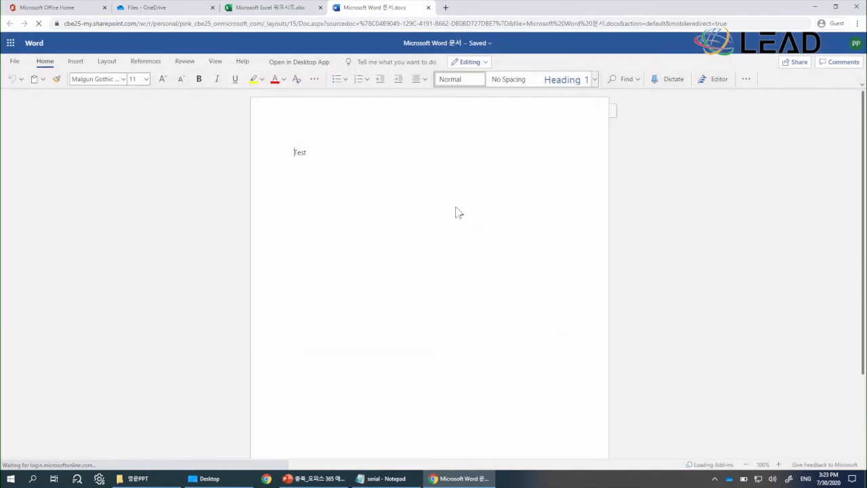
left_click(302, 12)
left_click(366, 8)
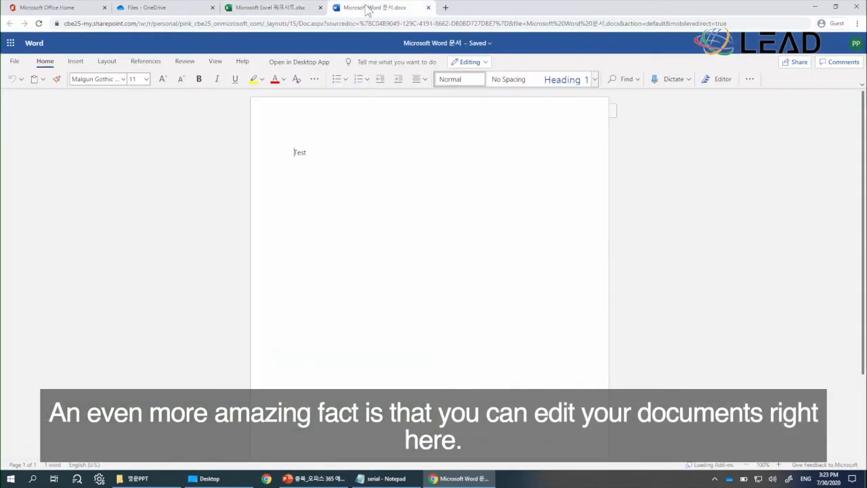
left_click(278, 9)
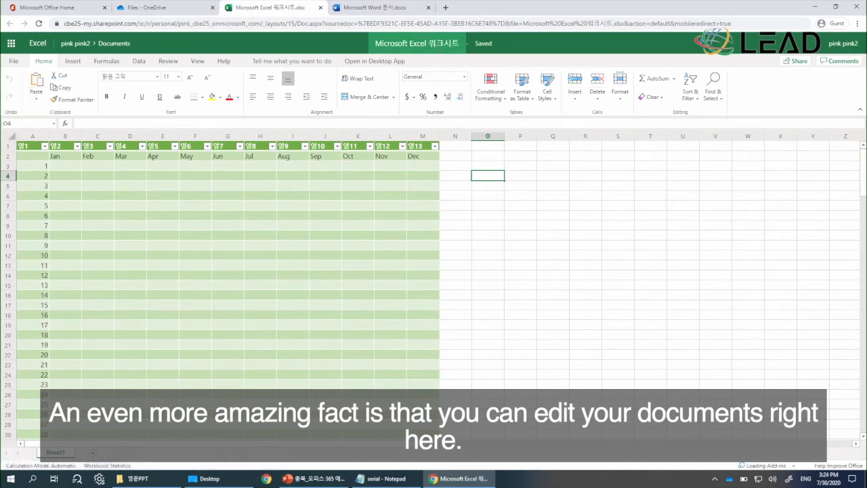
Rename the Excel workbook to TEEST and return to the Word document
left_click(440, 43)
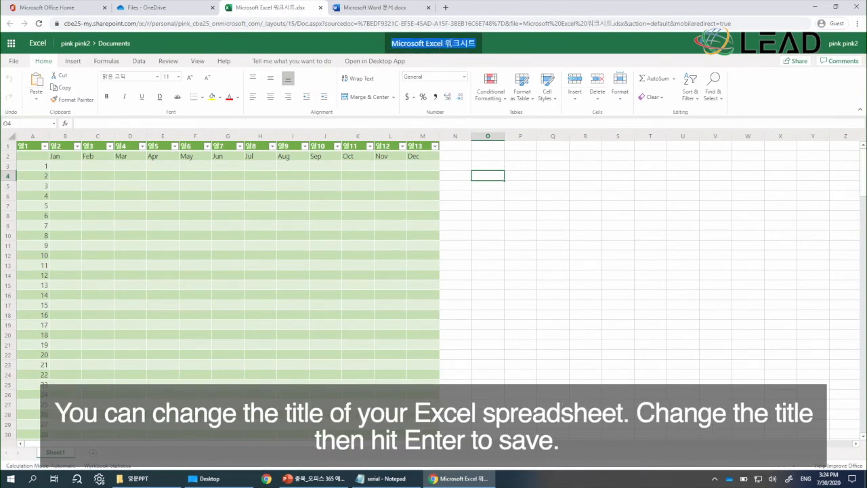
type("TEEST")
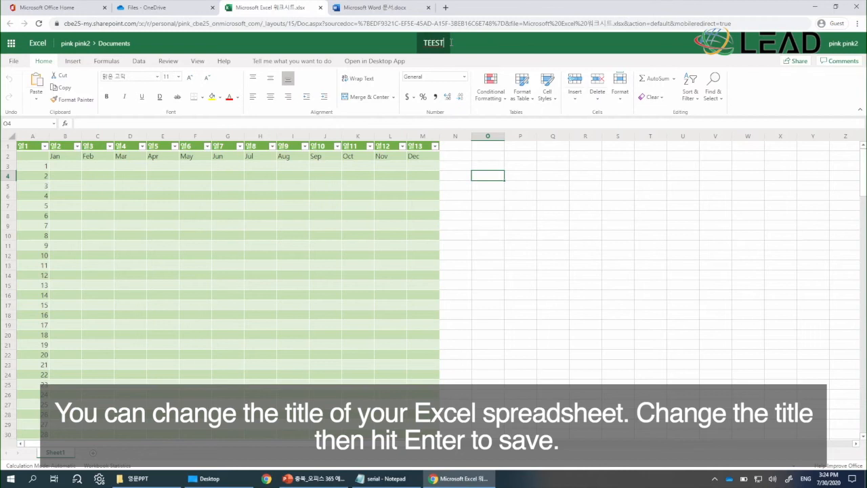
key("Return")
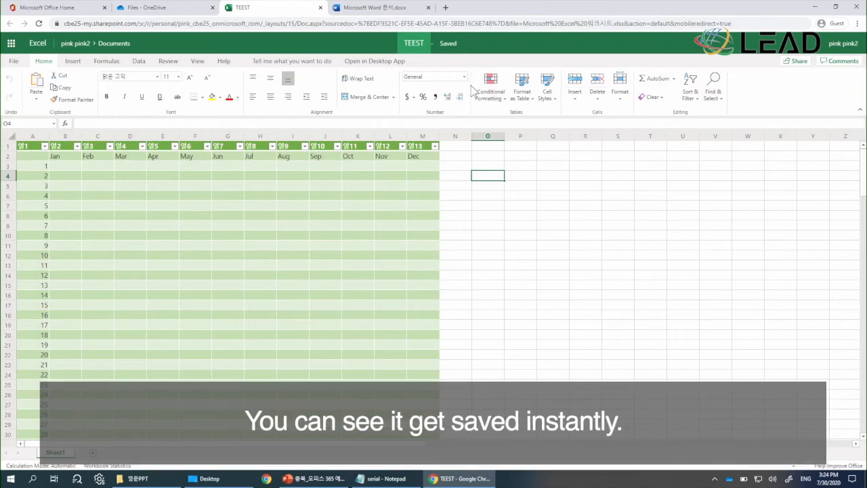
left_click(394, 9)
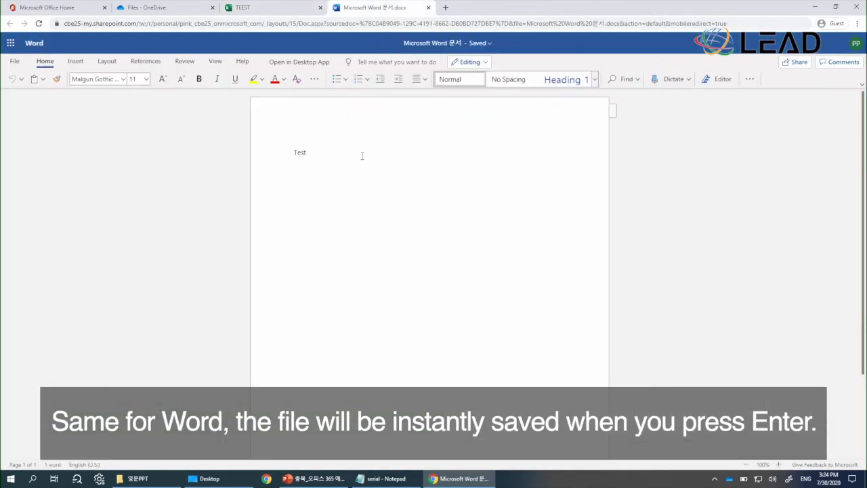
Add a new line reading 12344567 below Test, then return to the TEEST workbook
key("Return")
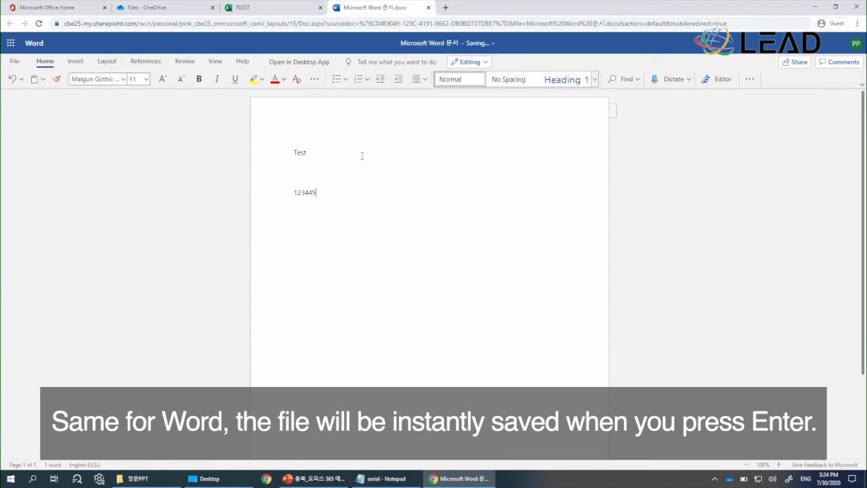
type("12344567")
key("Return")
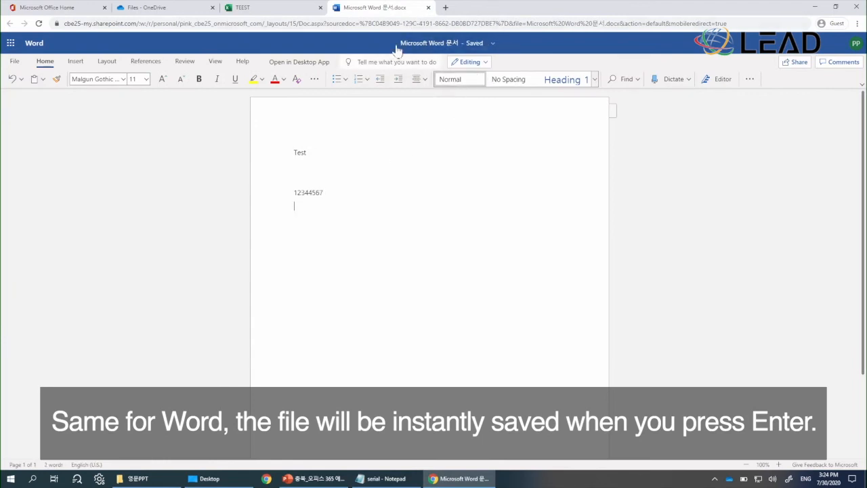
left_click(287, 13)
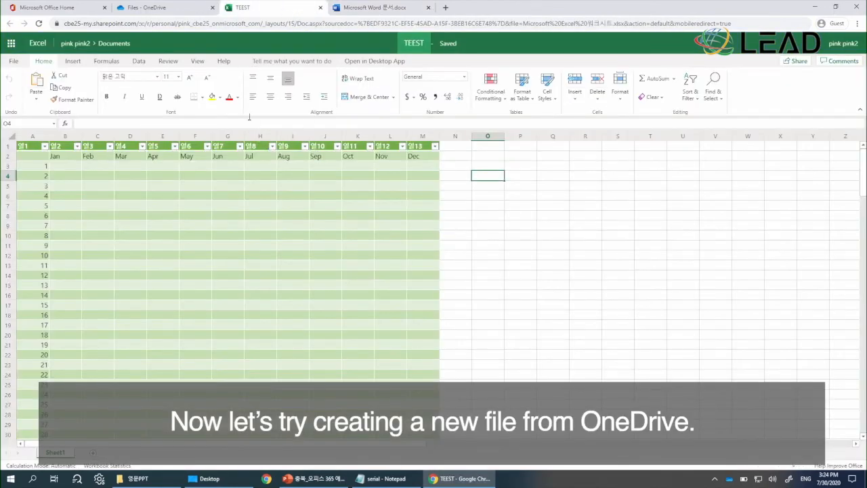
From the OneDrive file list, create a new OneNote notebook named test111
left_click(163, 8)
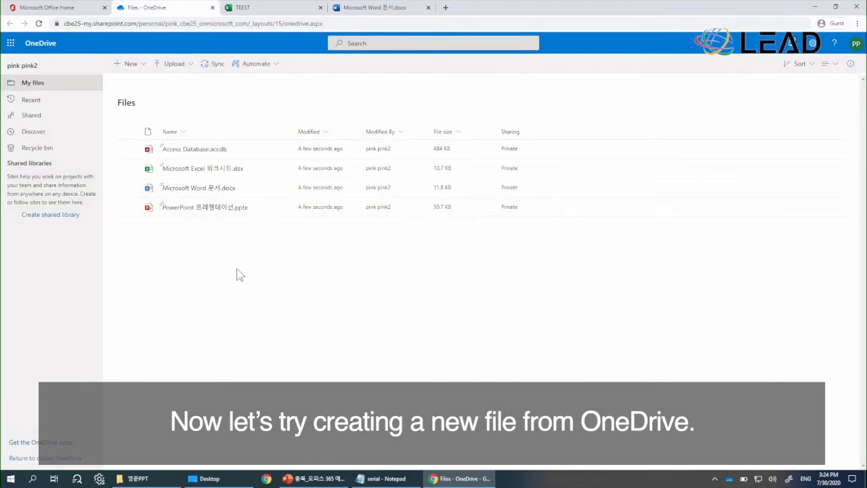
left_click(132, 65)
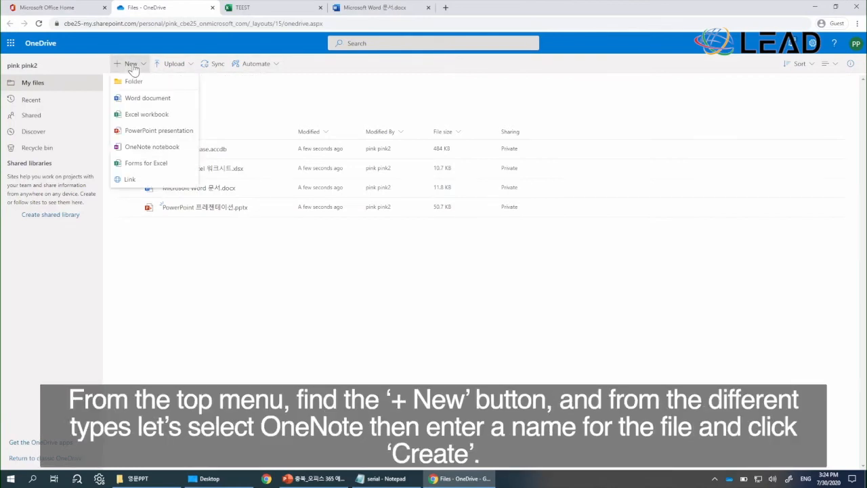
left_click(151, 147)
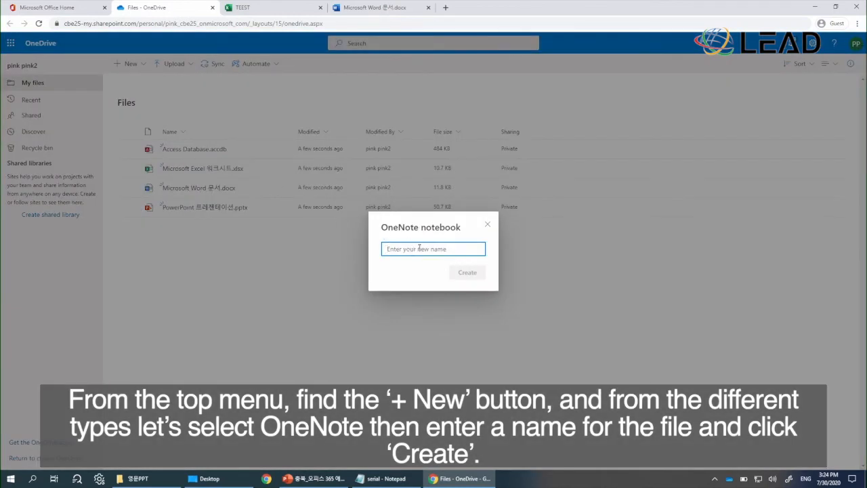
type("test111")
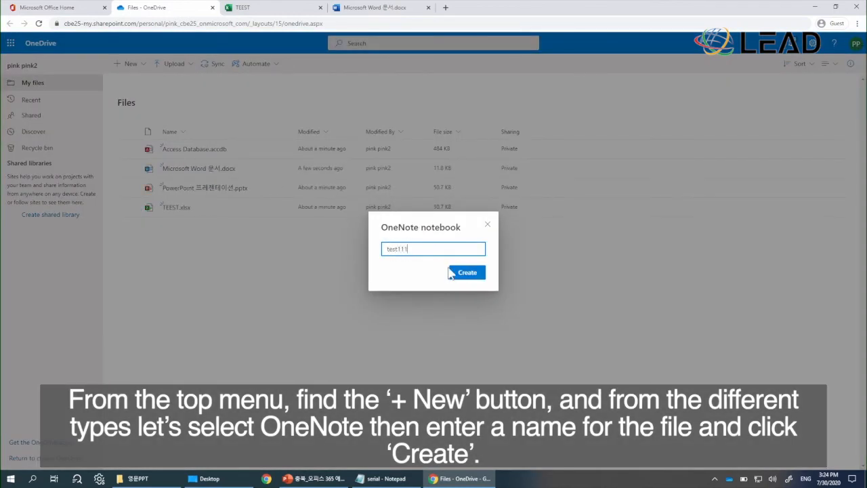
left_click(450, 273)
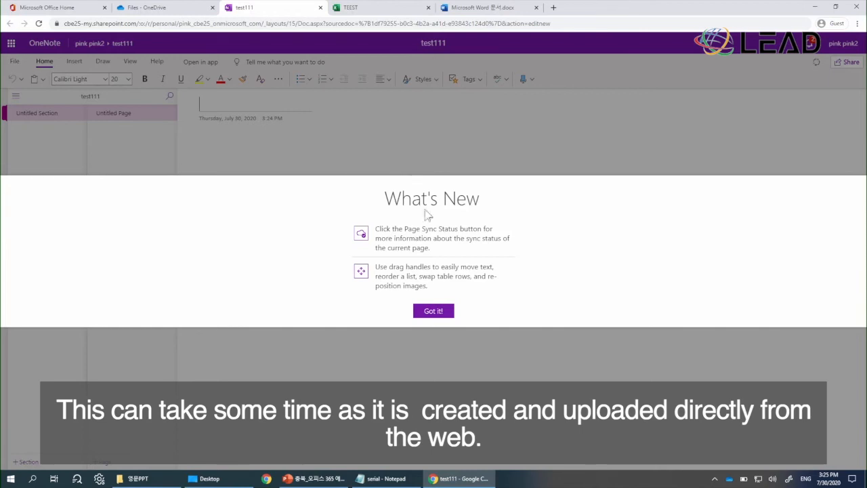
Dismiss OneNote's What's New notice and go back to OneDrive's My files list
left_click(438, 312)
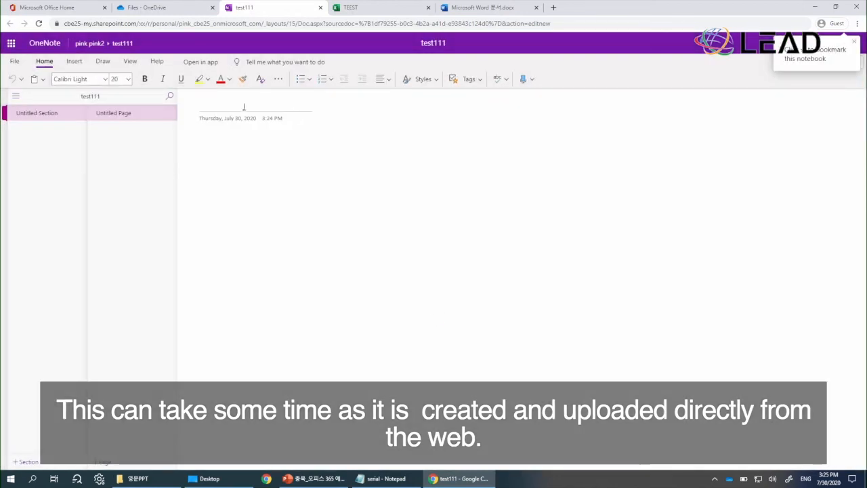
left_click(161, 9)
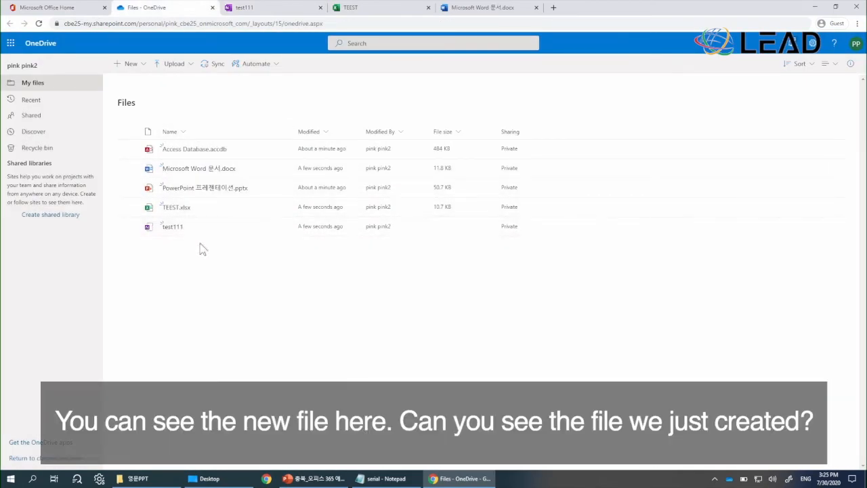
Create a folder named test123, then move Access Database.accdb and the test111 notebook into it
left_click(132, 64)
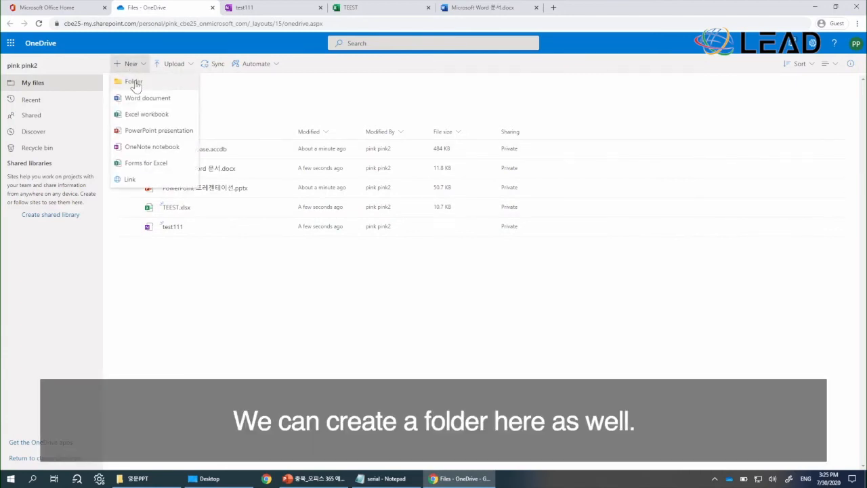
left_click(135, 82)
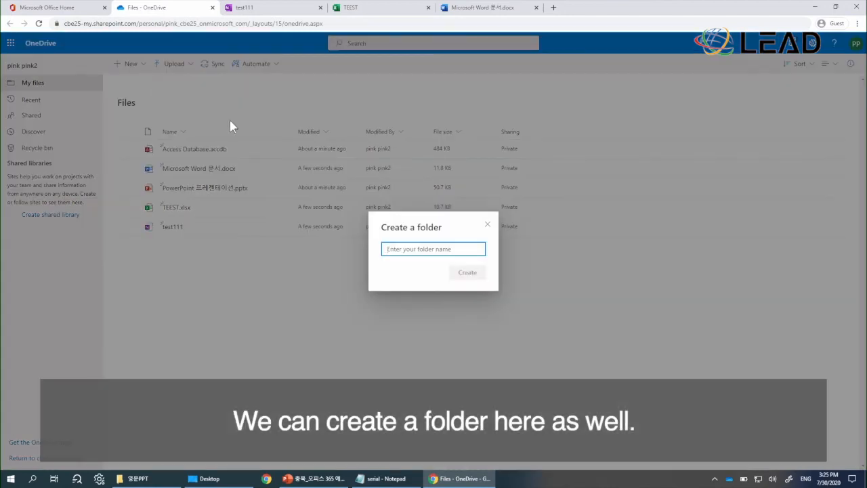
type("test123")
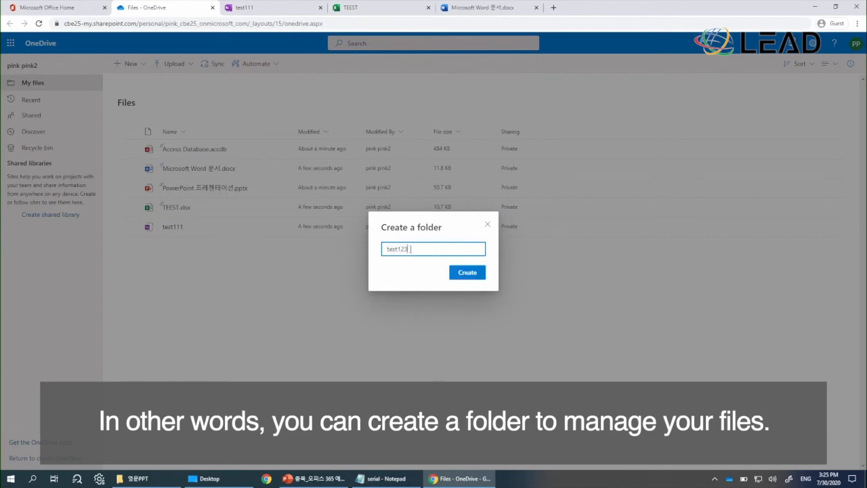
key("Return")
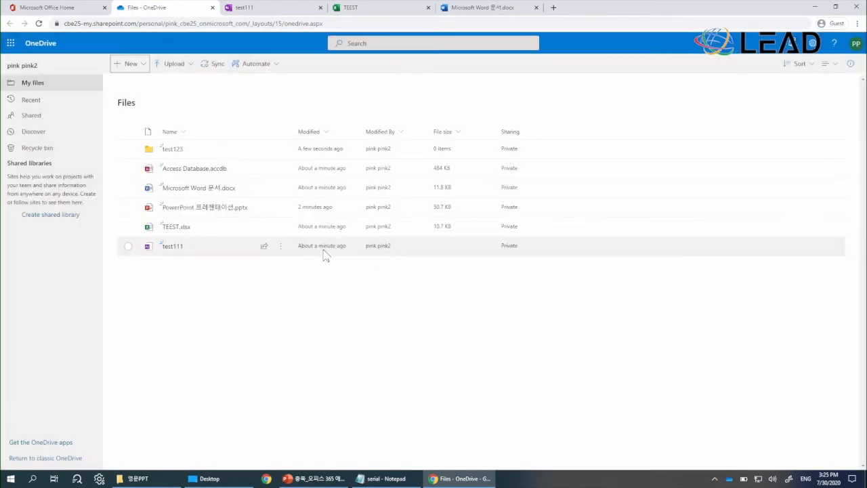
left_click_drag(213, 170, 189, 152)
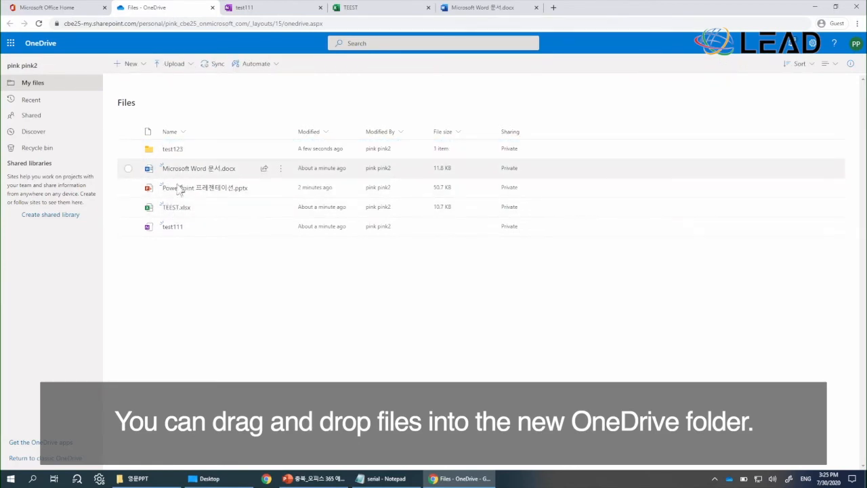
left_click_drag(171, 226, 175, 154)
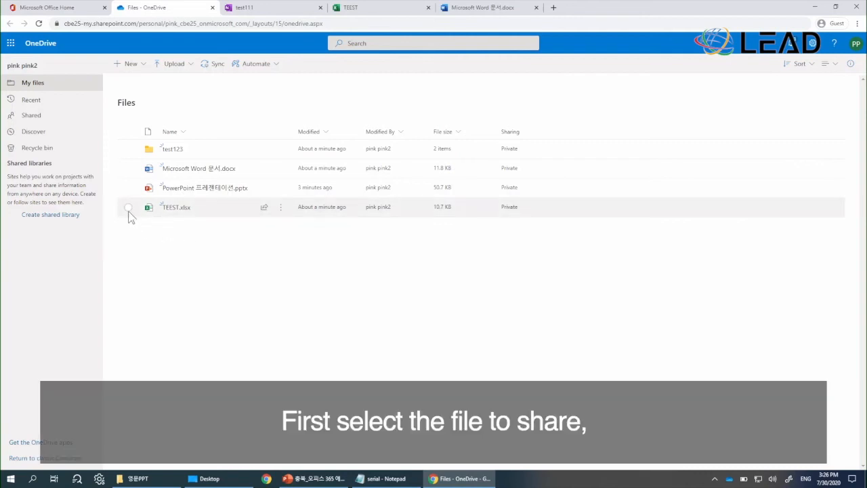
Create and copy an 'Anyone with the link can edit' sharing link for TEEST.xlsx
left_click(129, 208)
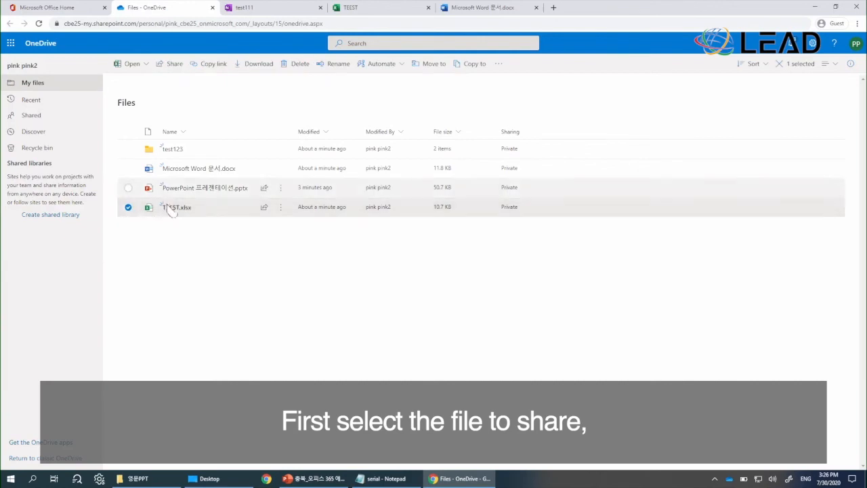
left_click(265, 210)
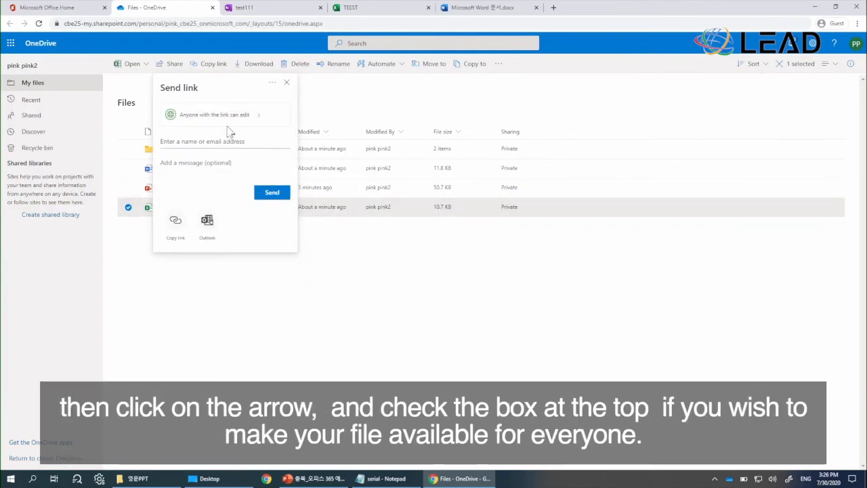
left_click(232, 115)
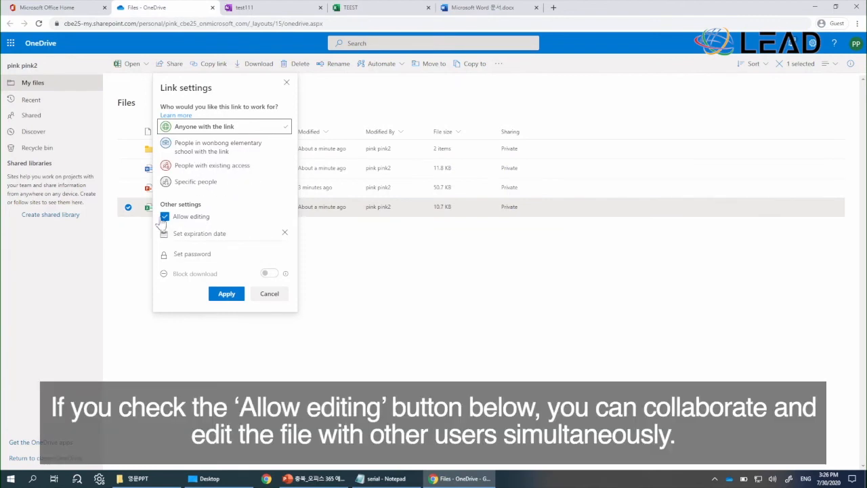
left_click(227, 294)
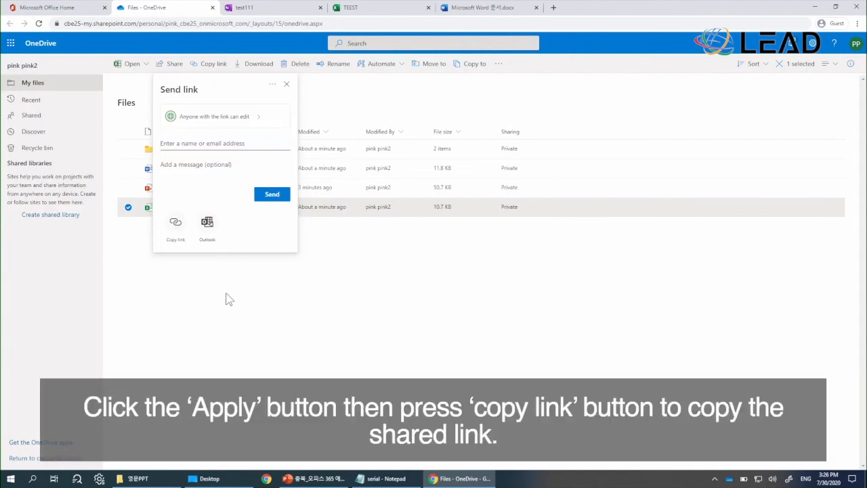
left_click(175, 225)
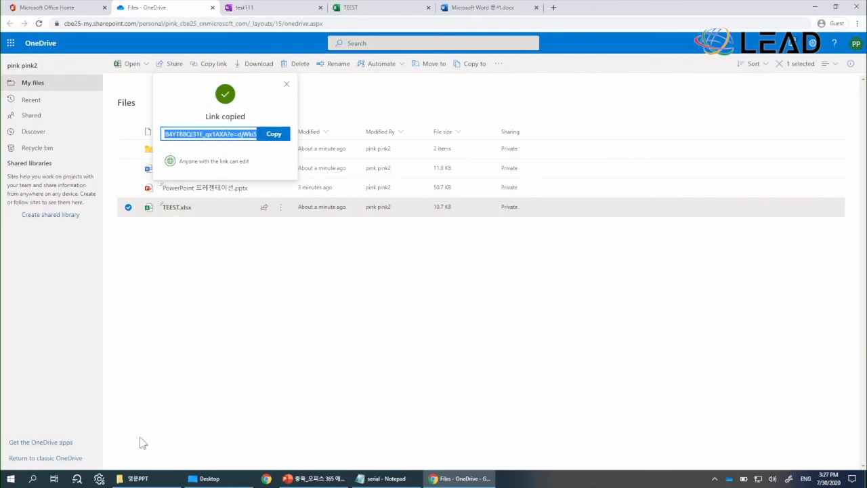
Launch Microsoft Edge from Start and load the copied TEEST.xlsx link with Paste and go
left_click(14, 478)
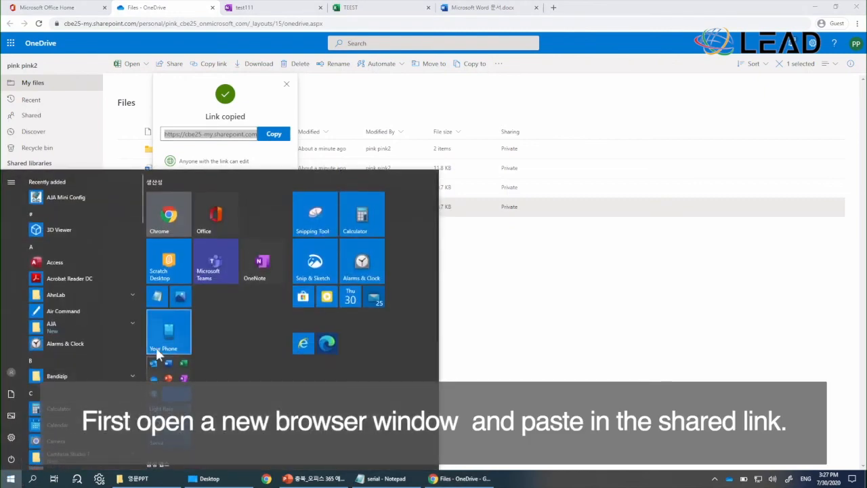
left_click(326, 342)
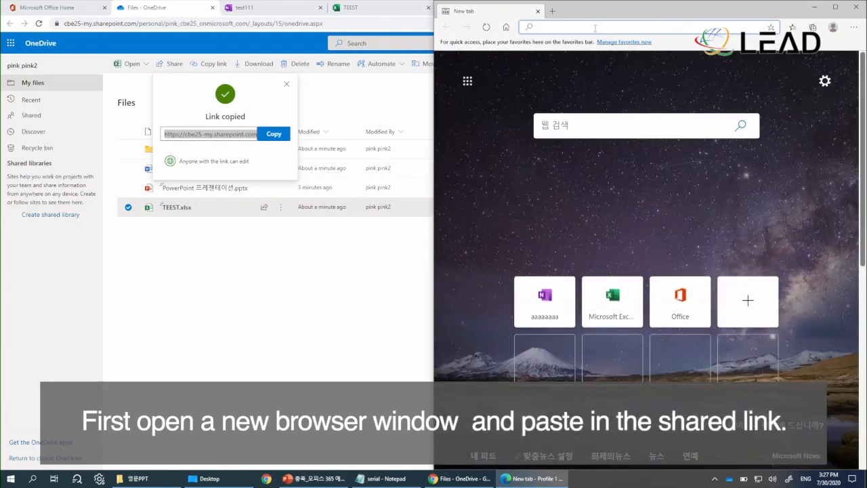
right_click(595, 27)
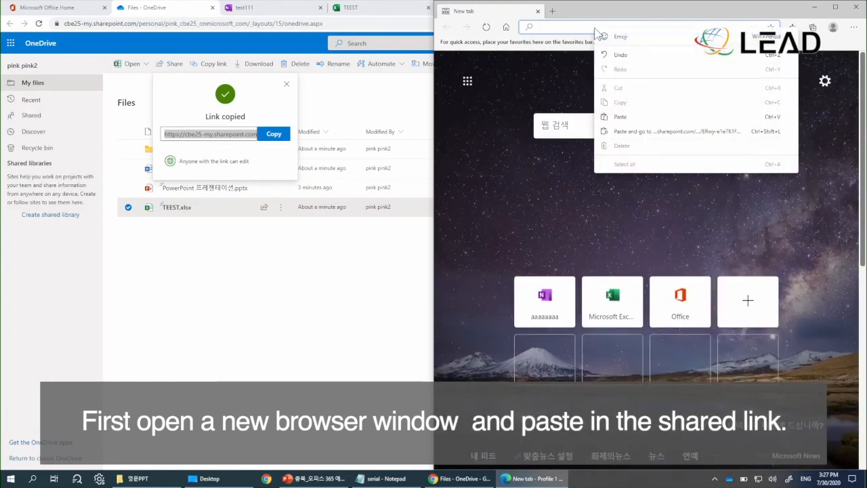
left_click(626, 139)
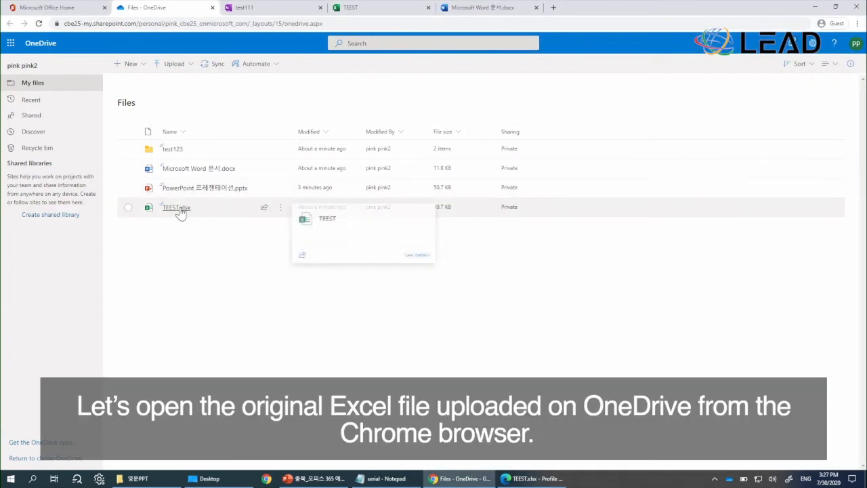
Open the original TEEST.xlsx in Chrome's Excel Online and select cell D7 in the Edge copy
left_click(179, 207)
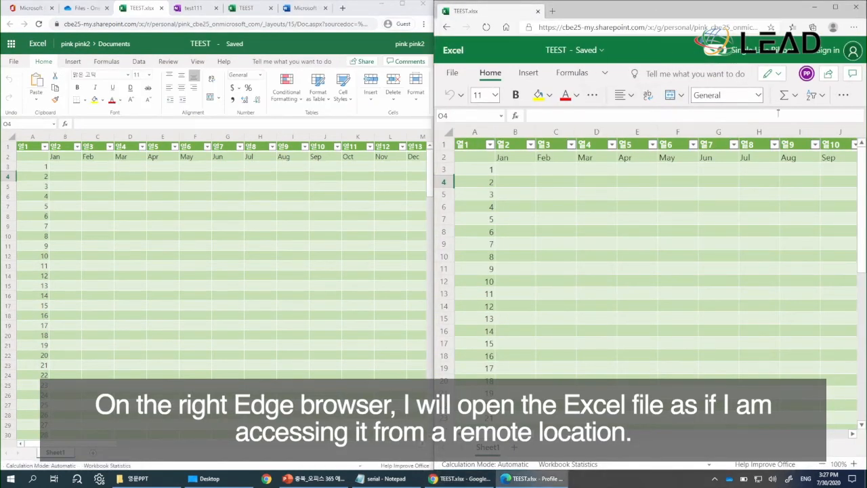
left_click(590, 221)
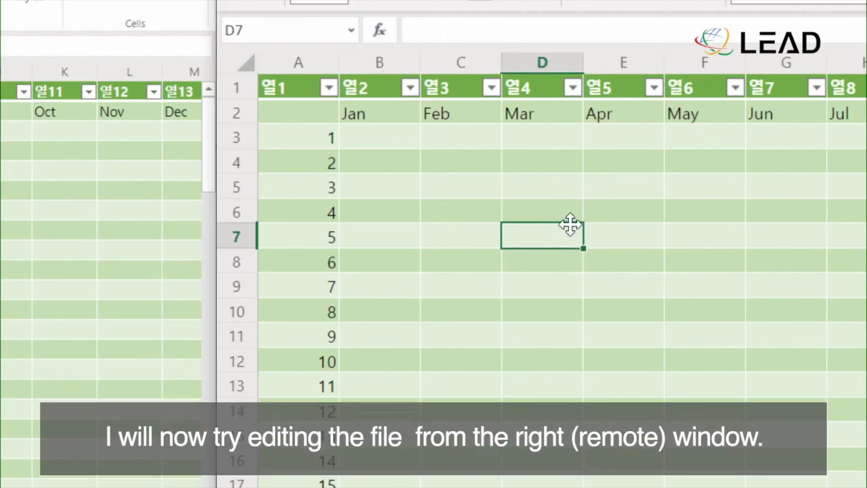
Enter 1234567 in D7, fill it down through D15, and color the values red
type("1234567")
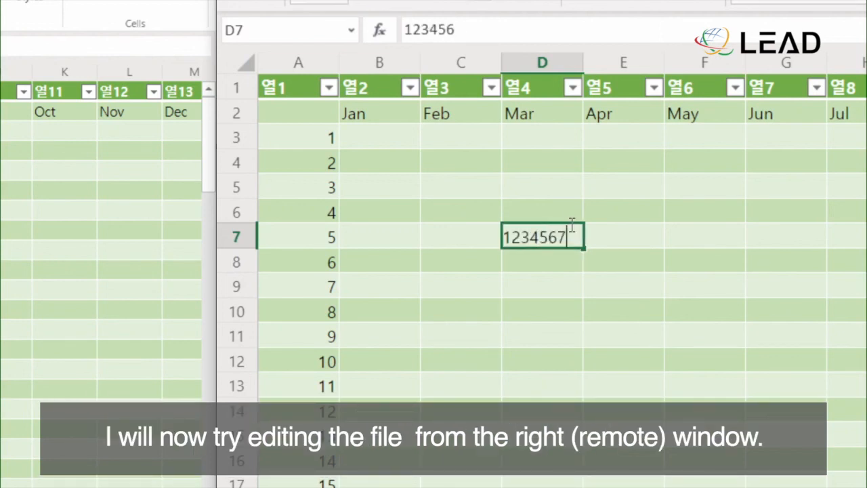
key("Return")
left_click(576, 239)
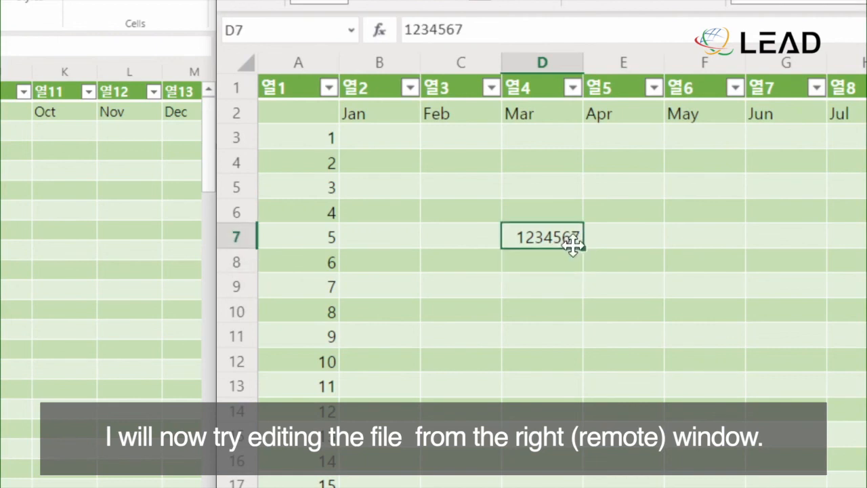
mouse_move(577, 246)
left_mouse_down()
mouse_move(557, 350)
mouse_move(572, 434)
mouse_move(587, 389)
left_mouse_up()
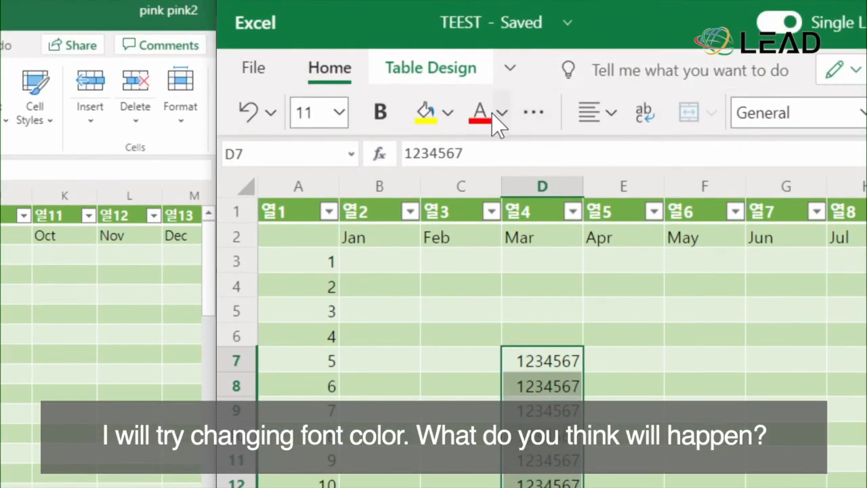
left_click(480, 90)
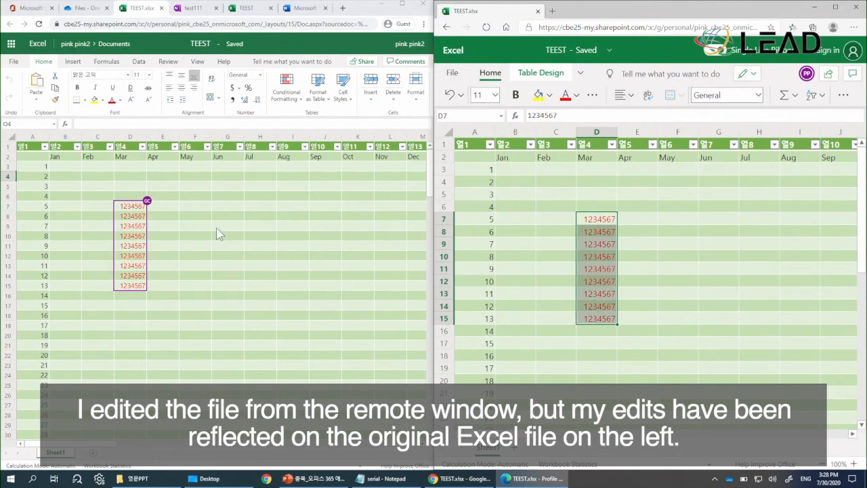
Enter text in cells G10 through G15 in the original, then give G10:G15 a yellow fill from the shared copy
left_click(234, 234)
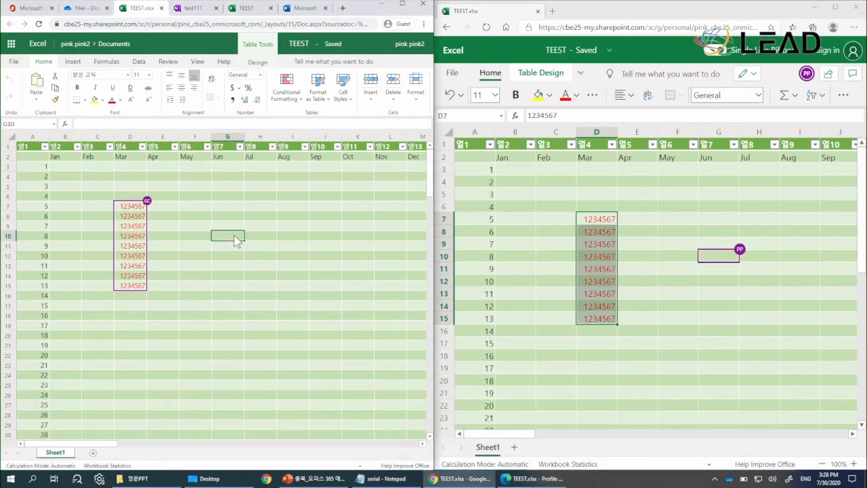
type("fkdjflkajdflakjldf")
key("Return")
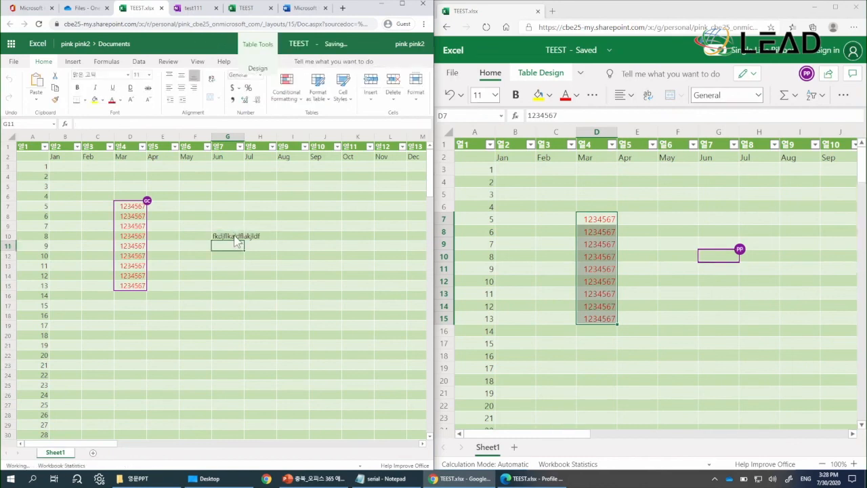
type("dkfjlakjdf")
key("Return")
type("dajfkljalkdjf")
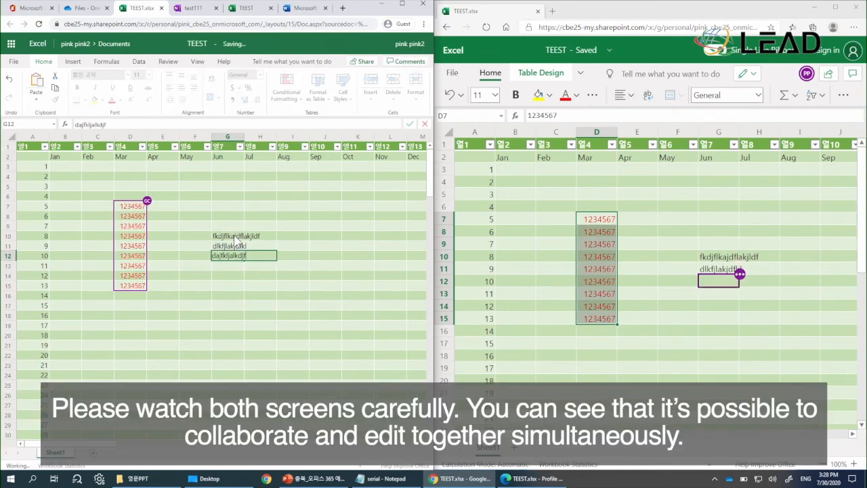
key("Return")
type("akldjflkajdf")
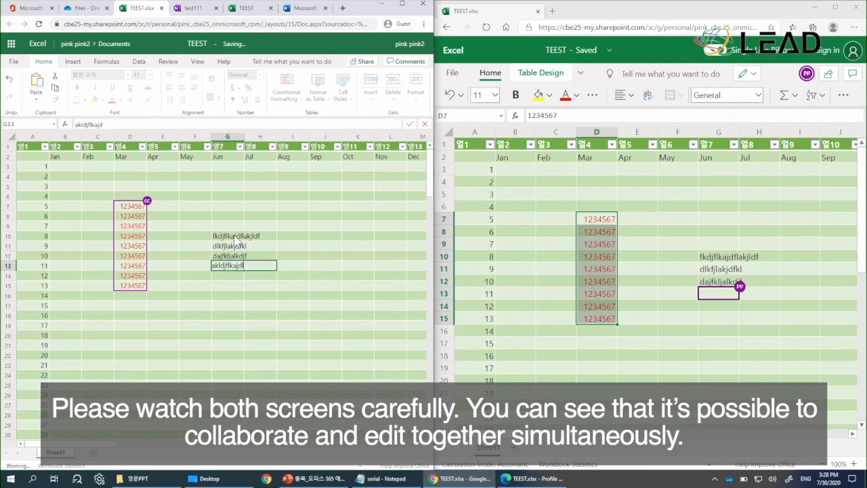
key("Return")
type("alkdjflkajdf")
key("Return")
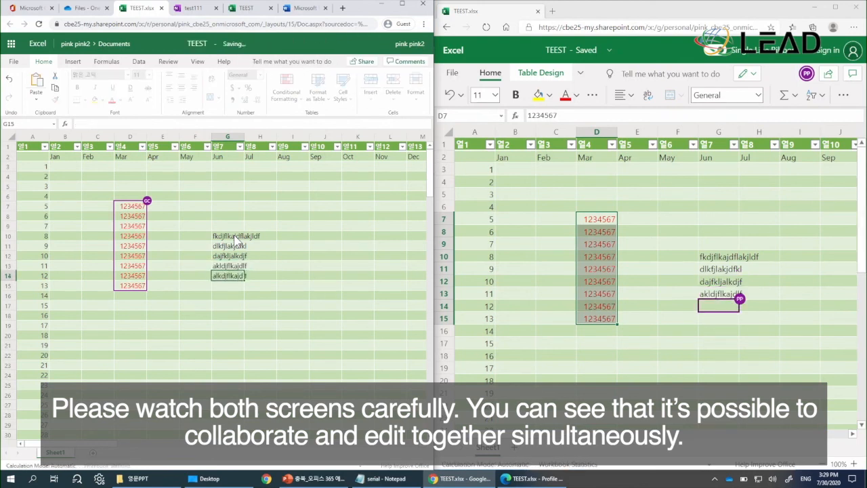
type("adfjkajdlfjal")
key("Return")
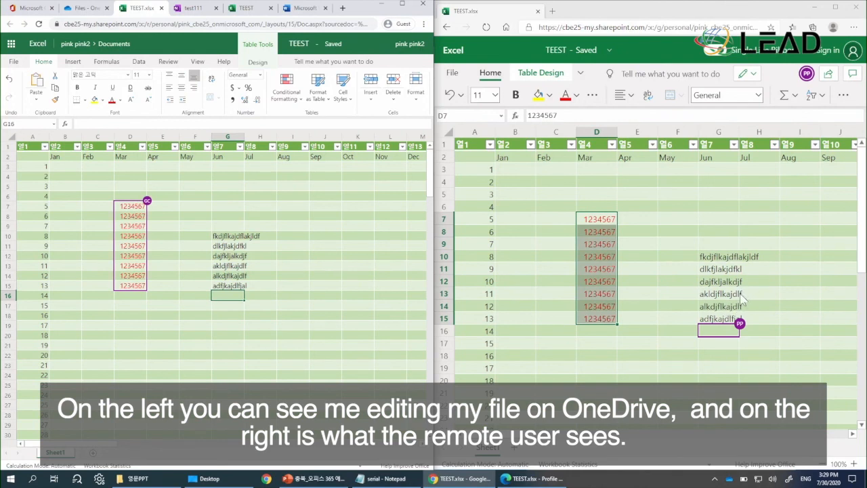
left_click_drag(723, 262, 725, 322)
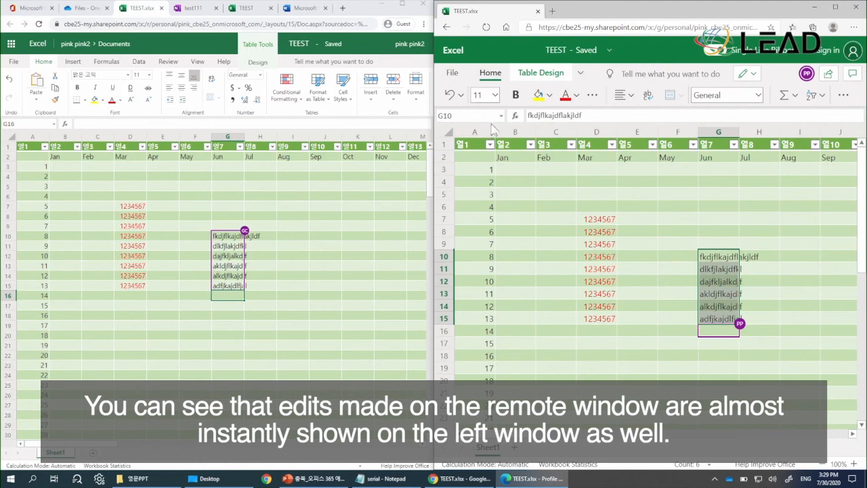
left_click(539, 95)
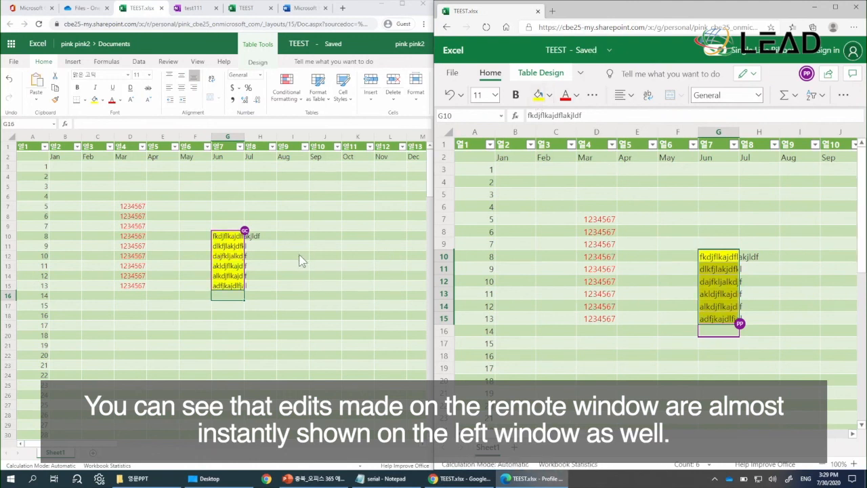